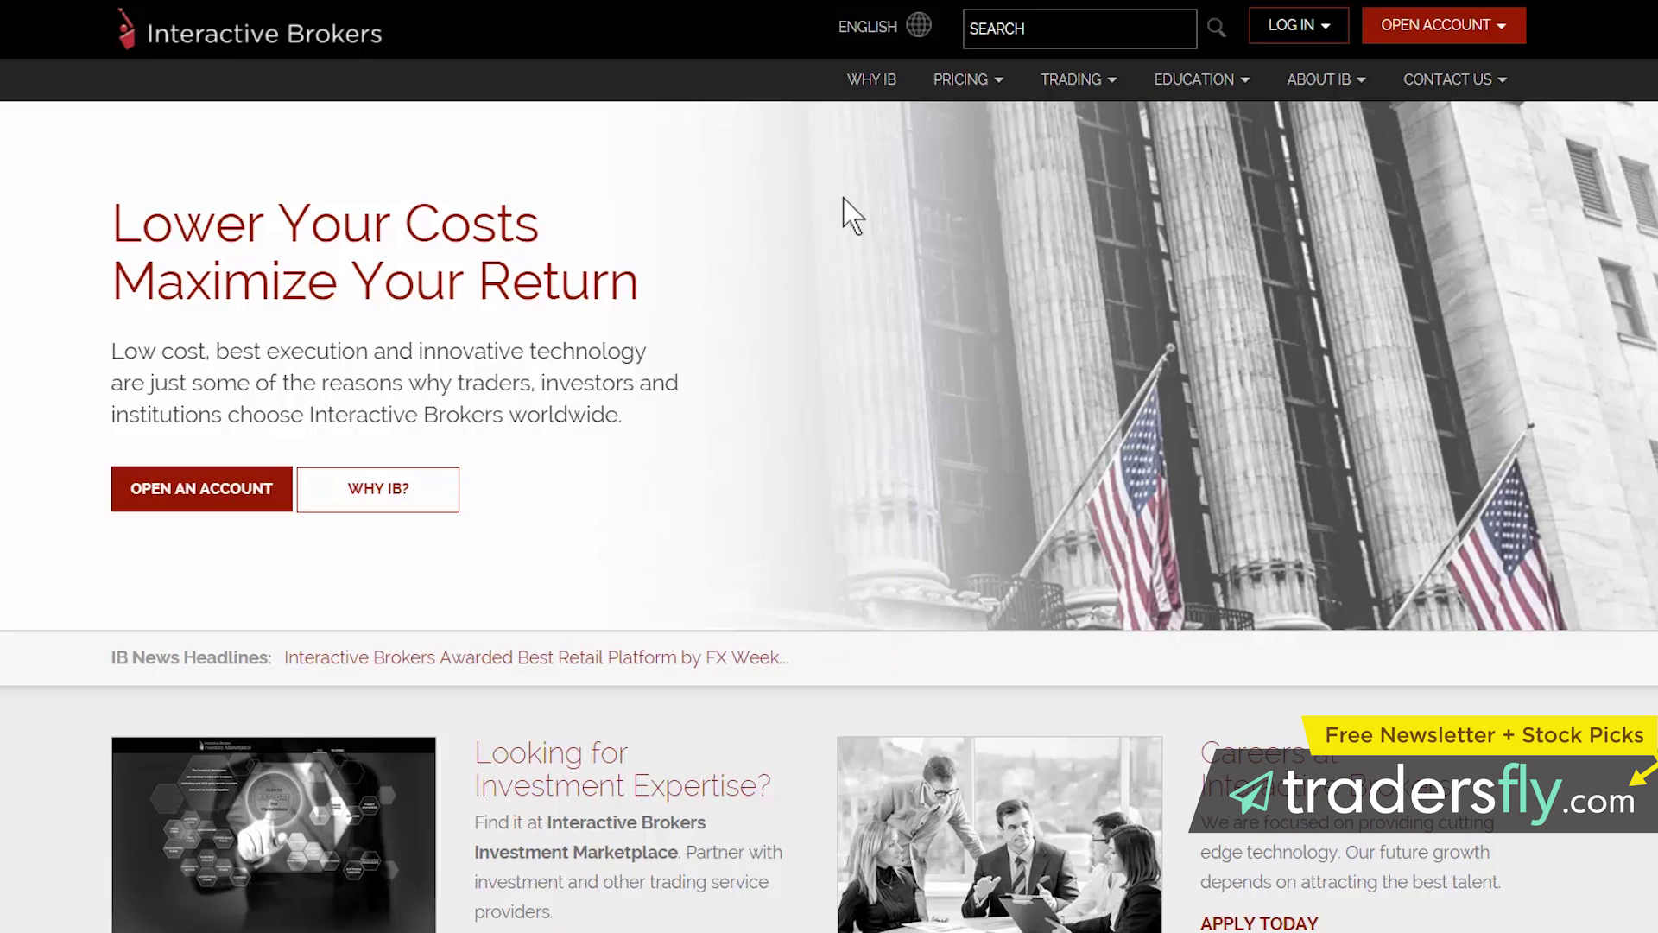
# Open the Commissions page and view the tiered pricing structure for stocks, ETFs and warrants
pyautogui.click(977, 78)
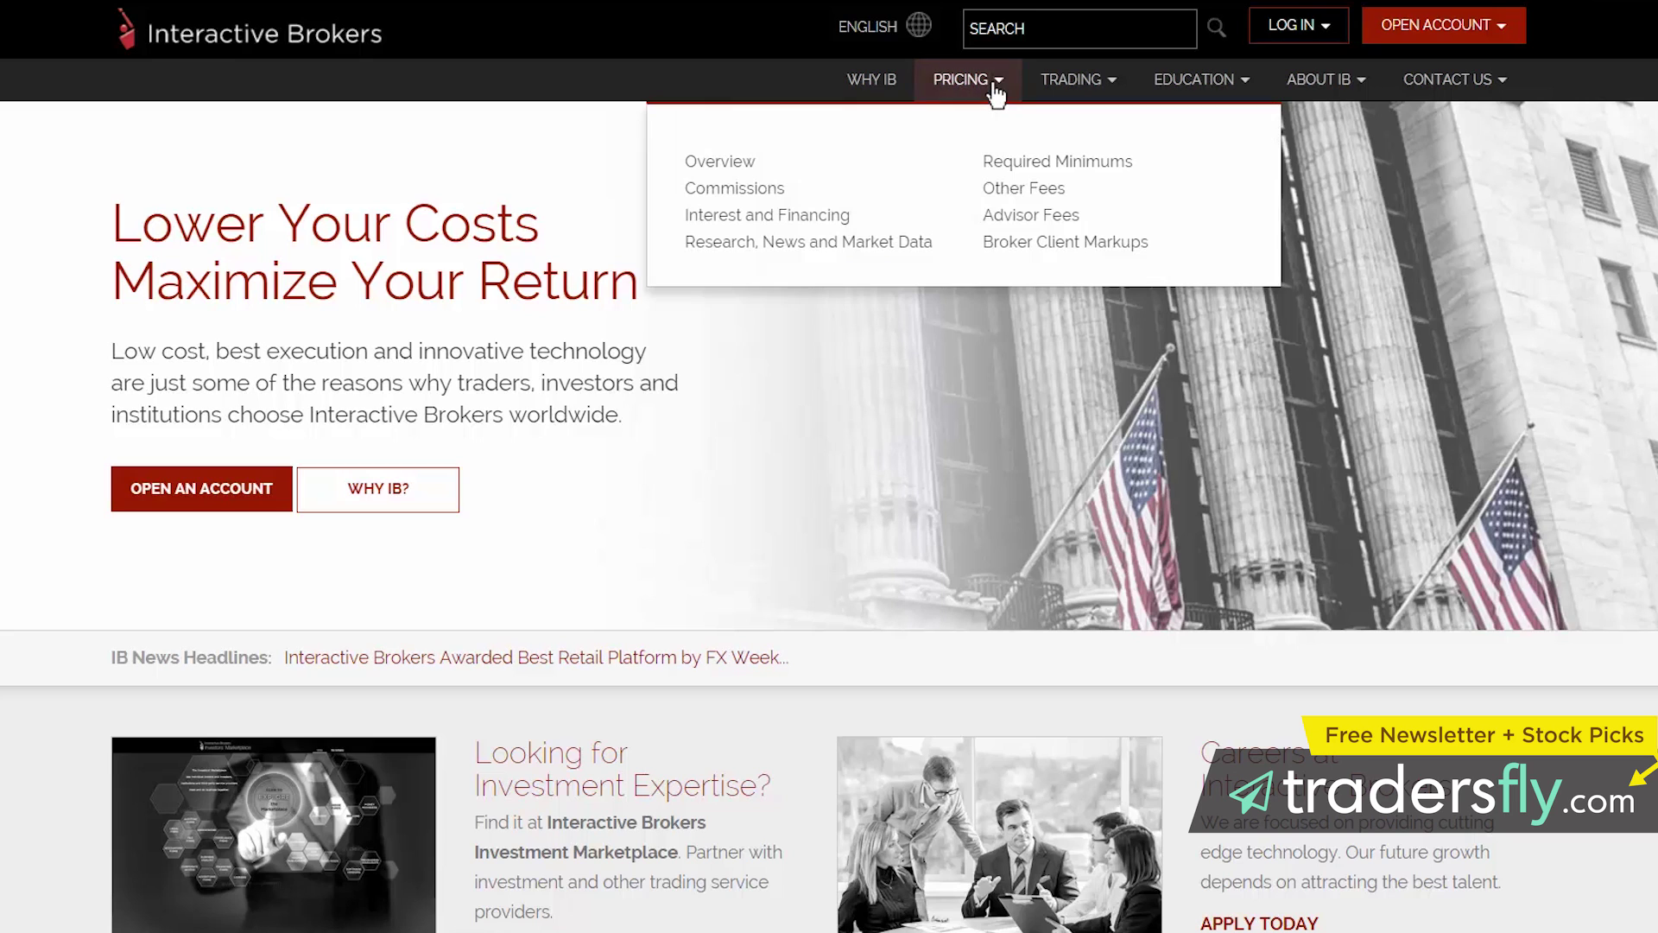
pyautogui.click(736, 188)
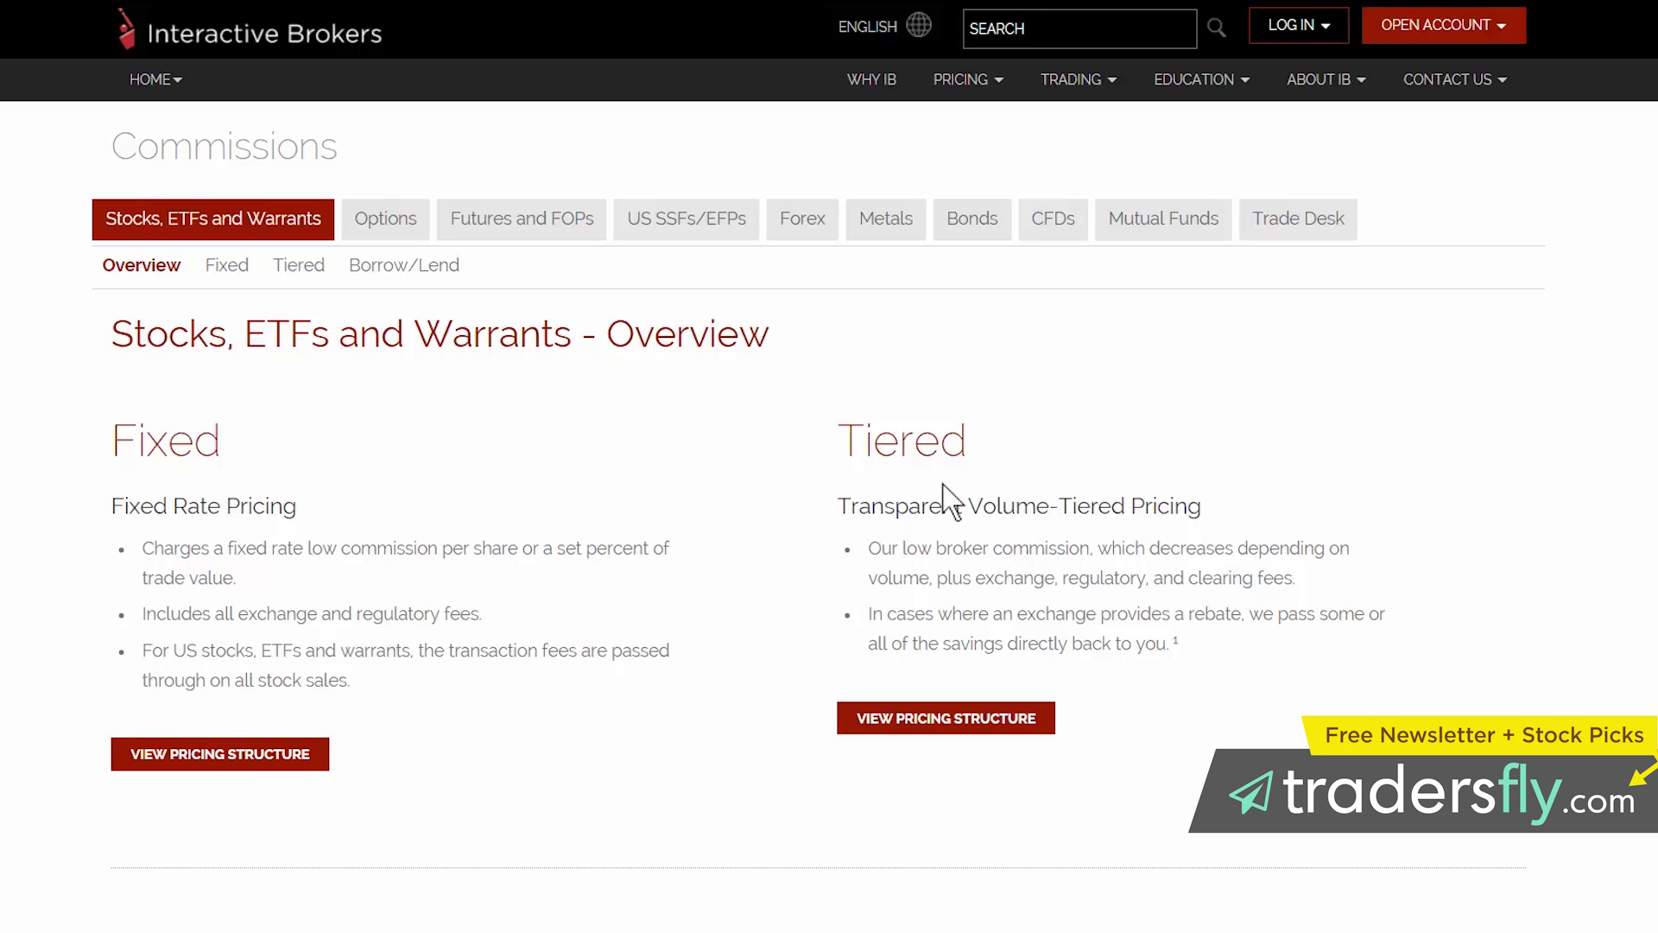
pyautogui.click(903, 728)
pyautogui.scroll(-3, 314, 381)
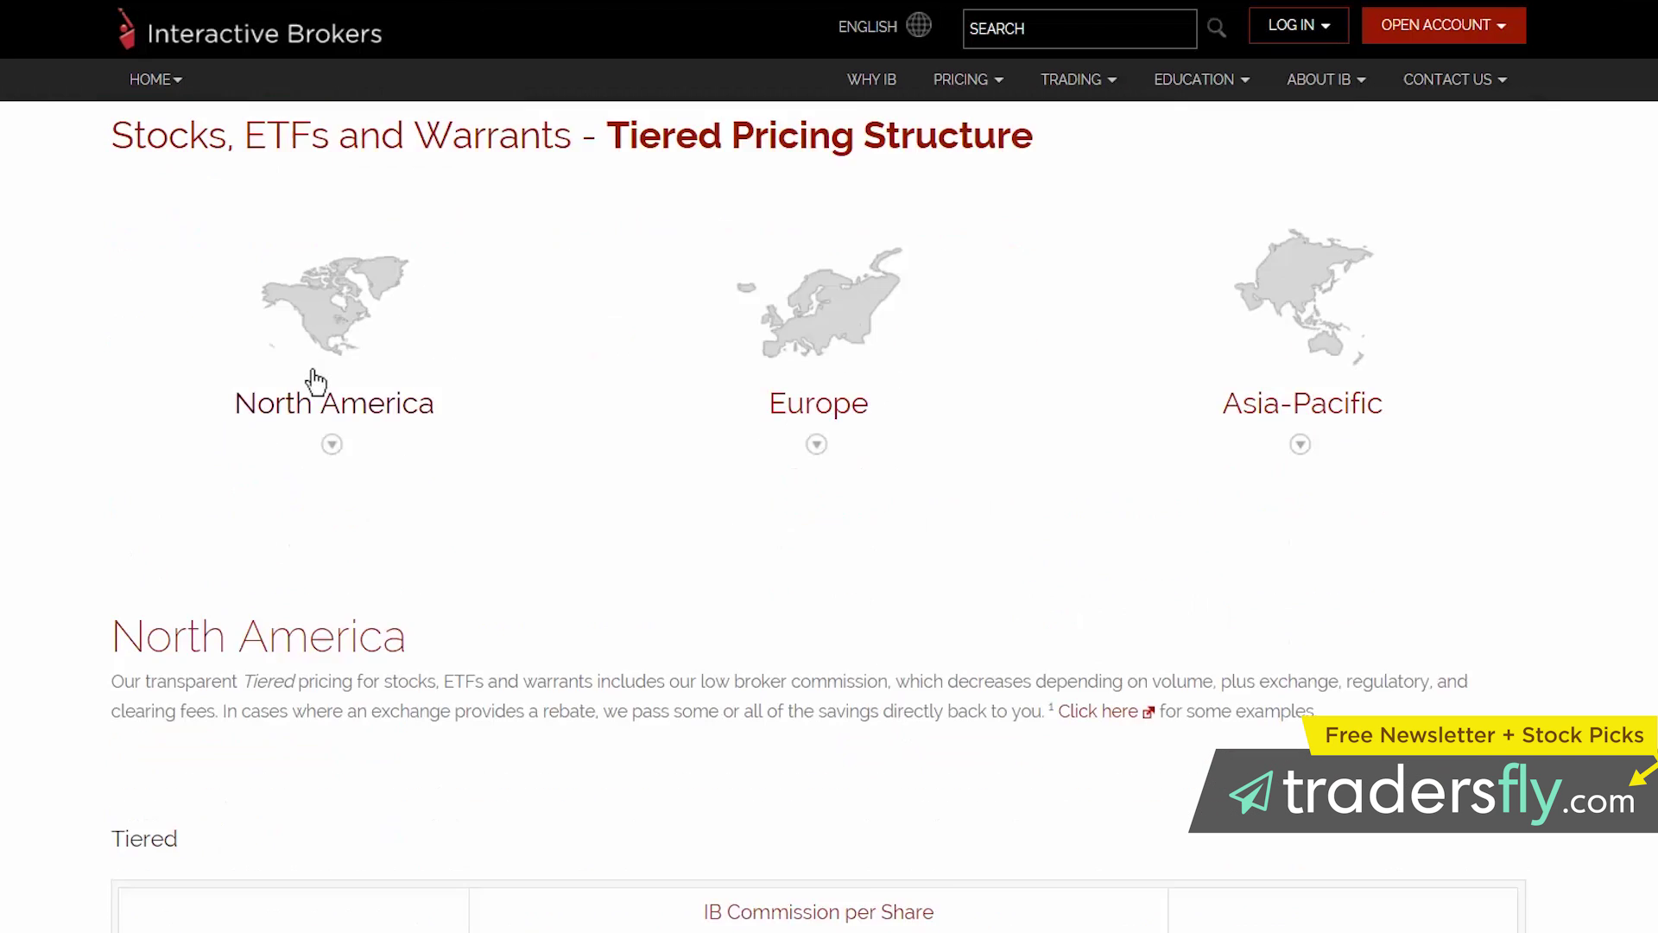
# Examine the North America tiered commission table, highlighting the US per-share rate for monthly volumes up to 300,000 shares
pyautogui.scroll(-4, 313, 375)
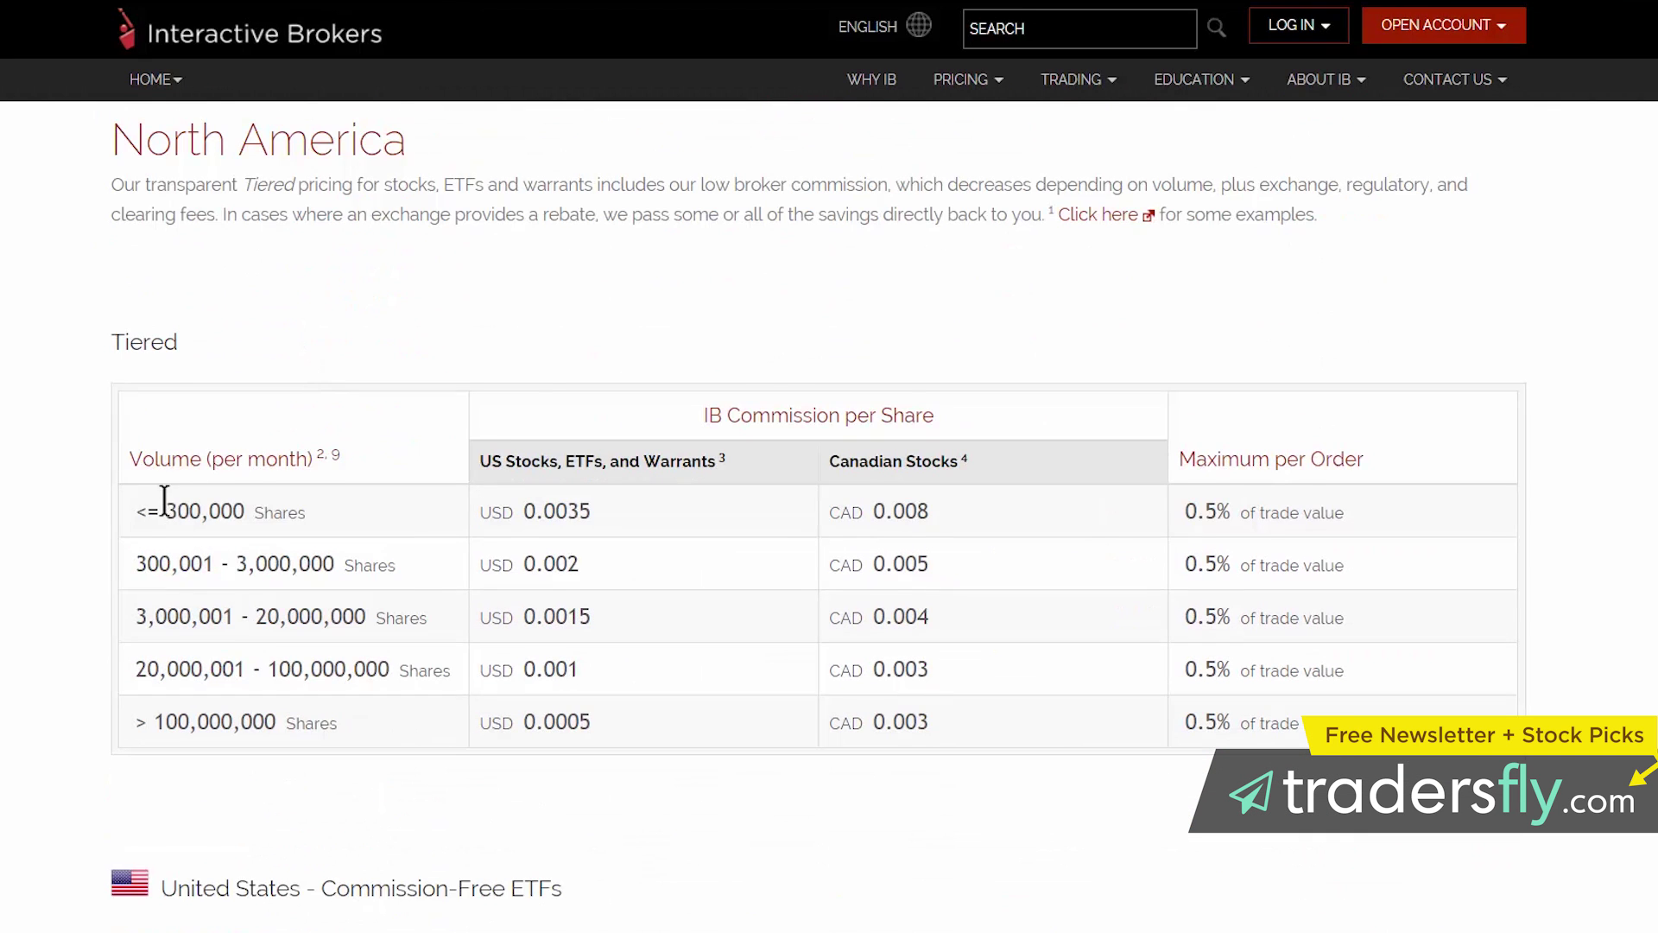
pyautogui.scroll(-1, 163, 500)
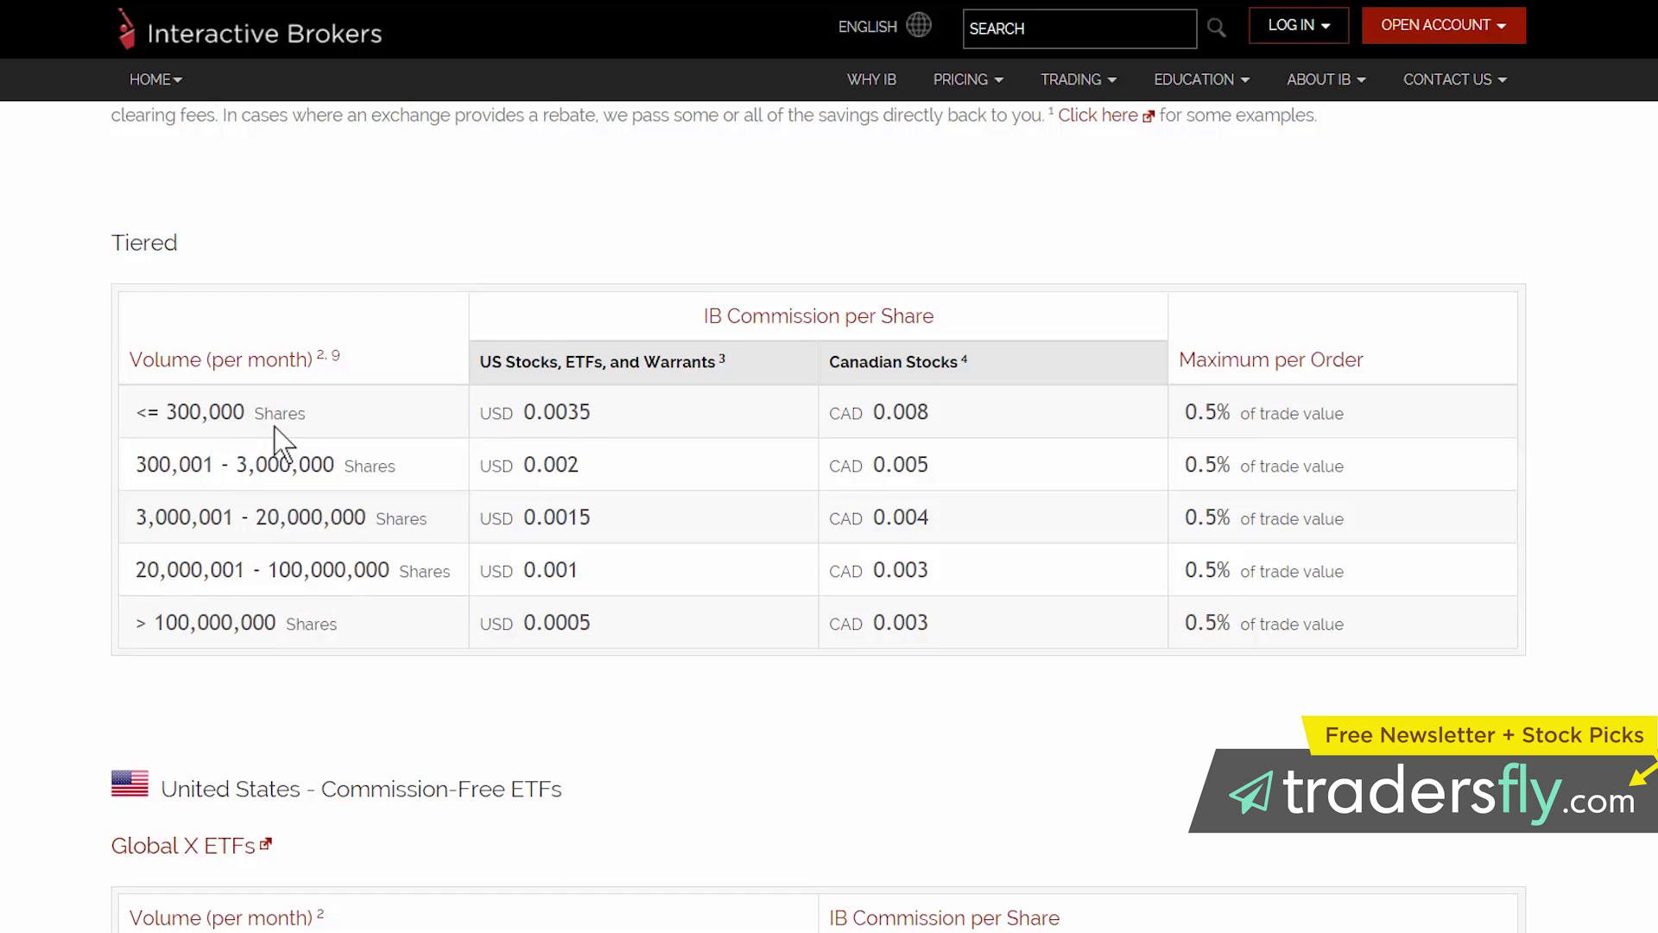
pyautogui.moveTo(595, 411); pyautogui.dragTo(480, 412)
pyautogui.click(495, 412)
pyautogui.scroll(-3, 322, 466)
pyautogui.scroll(3, 322, 473)
# Go back to the commissions overview, open the fixed pricing structure and expand the United States pricing example
pyautogui.hotkey('alt', 'Left')
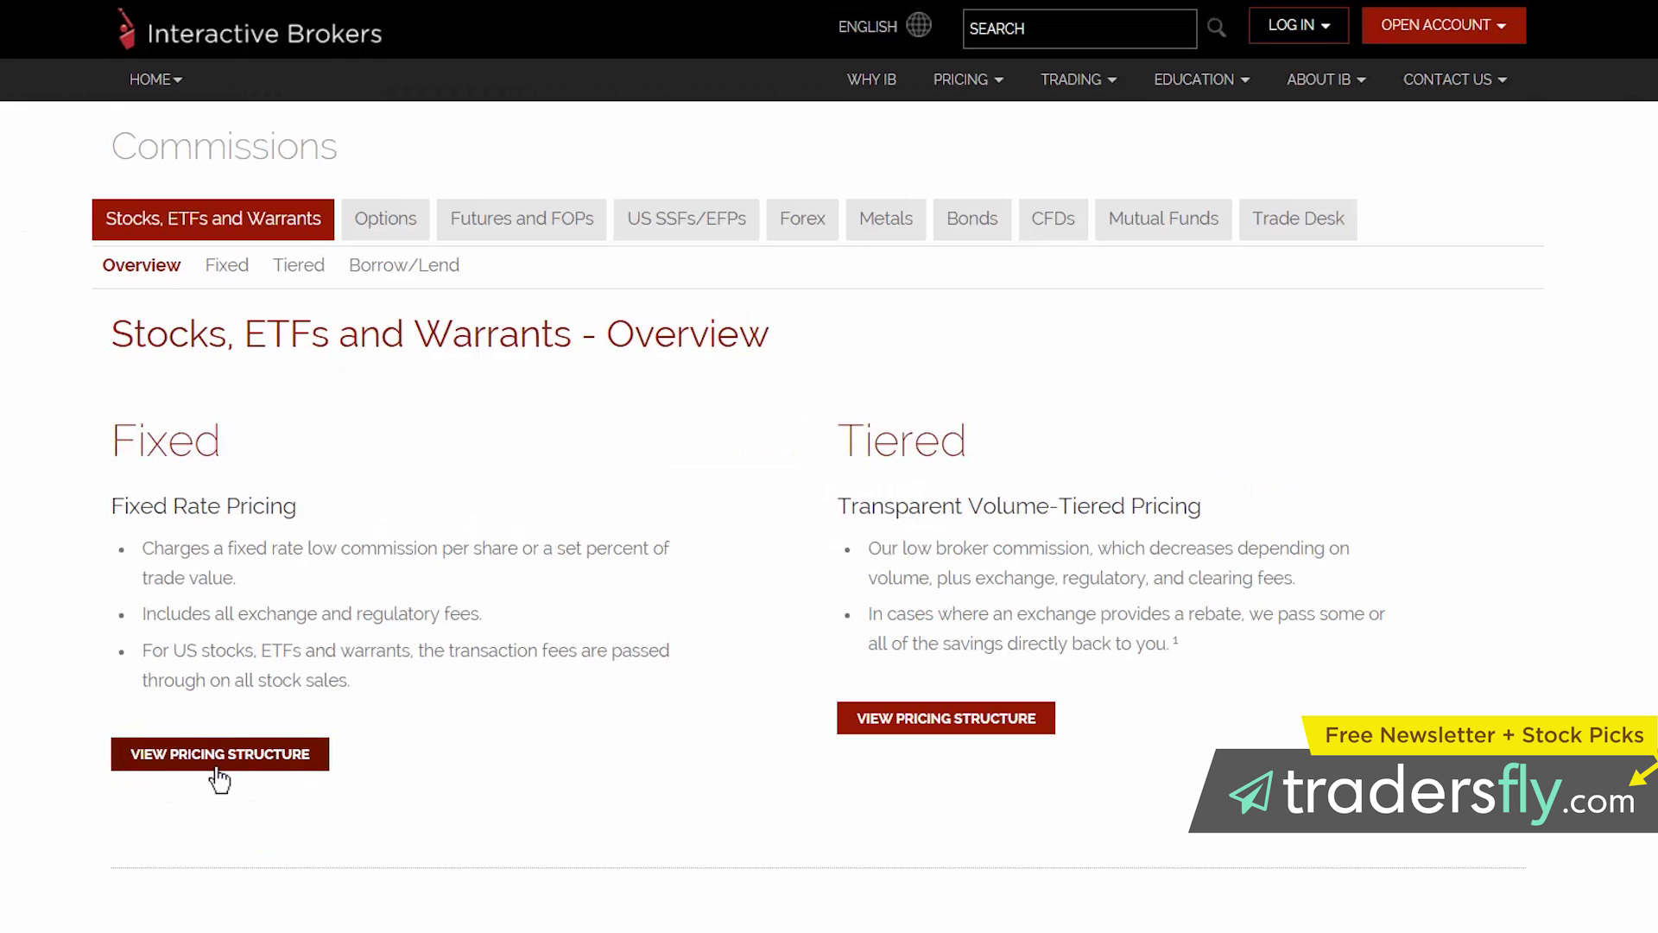
pyautogui.click(220, 768)
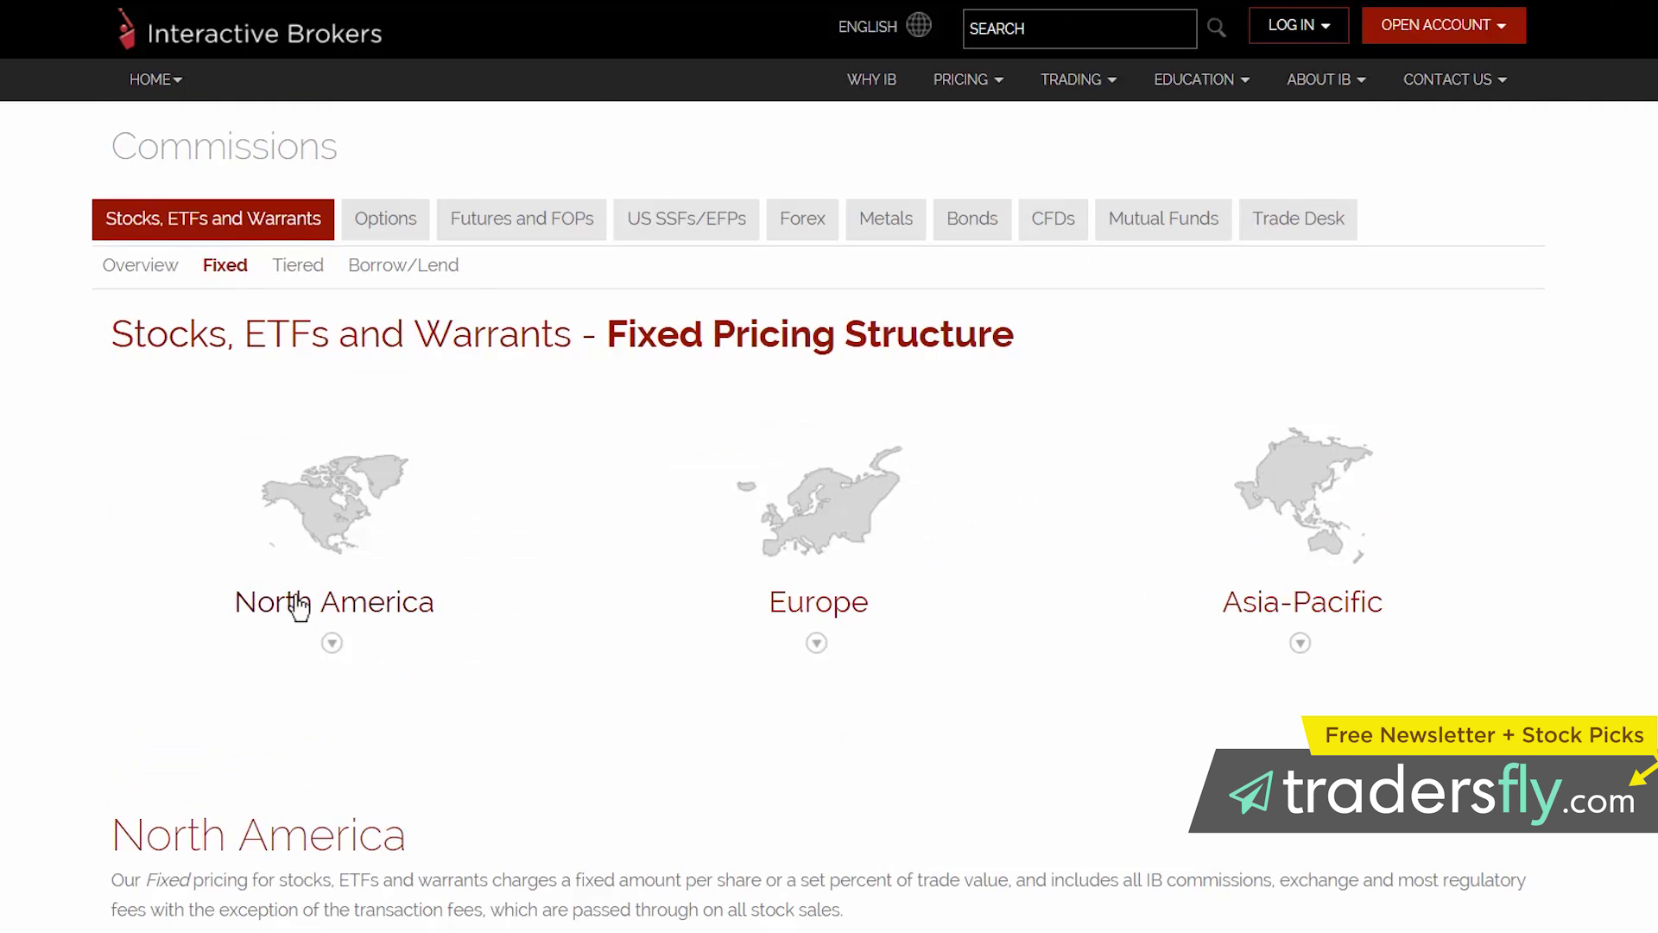
pyautogui.scroll(-5, 295, 597)
pyautogui.scroll(-1, 295, 596)
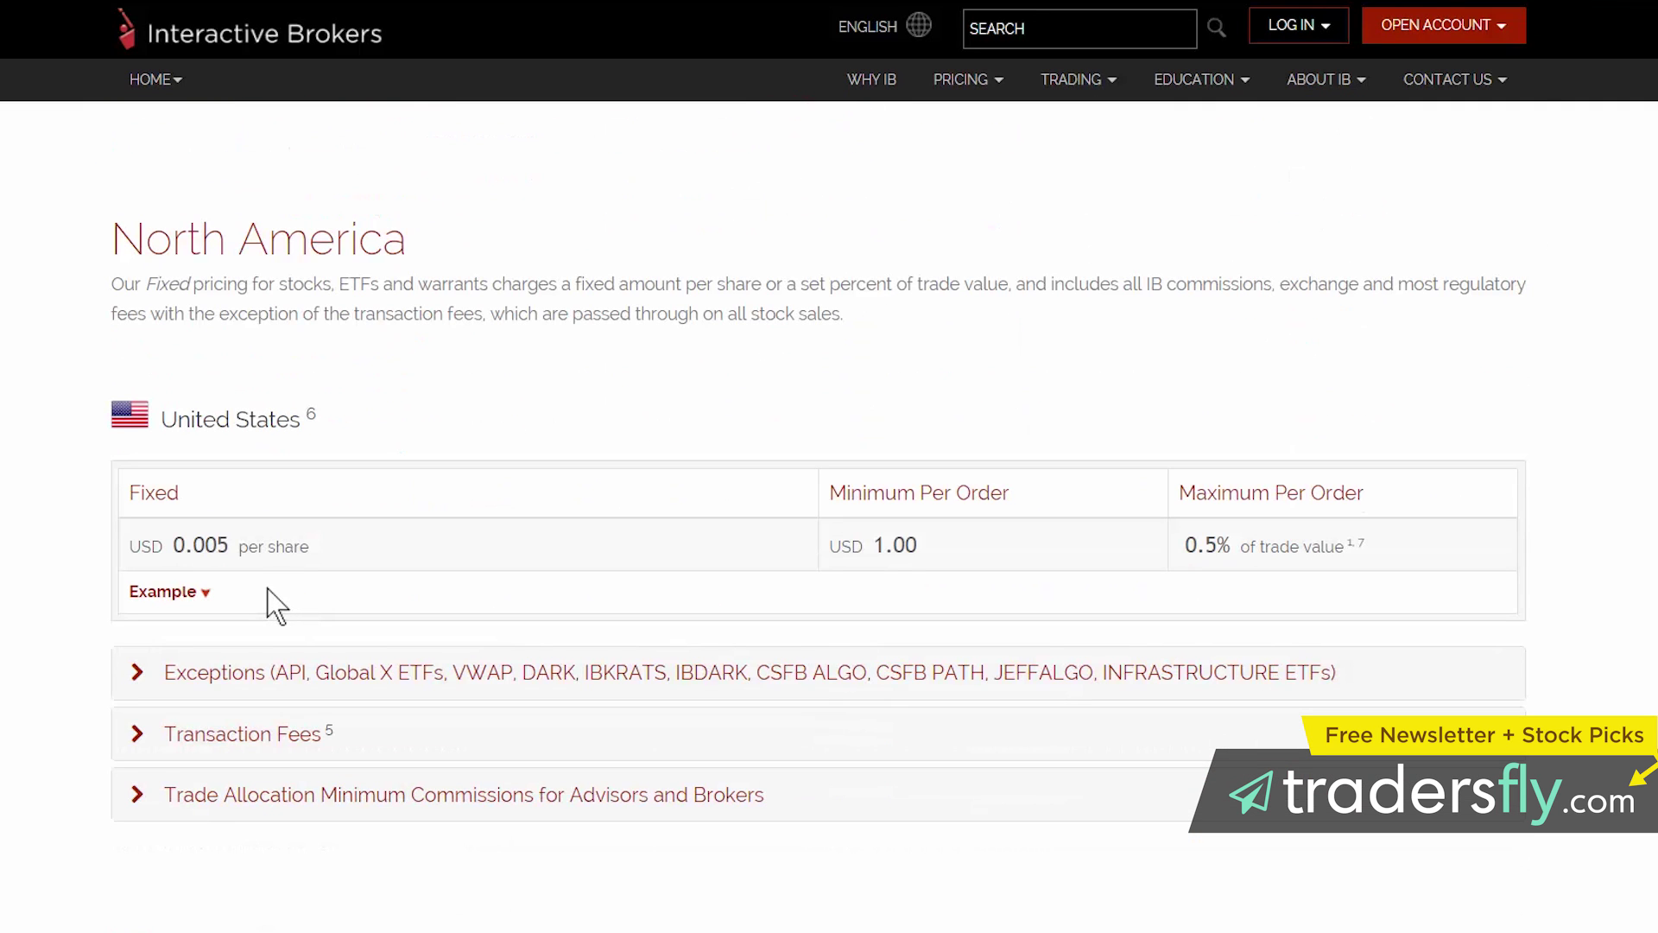
pyautogui.click(207, 592)
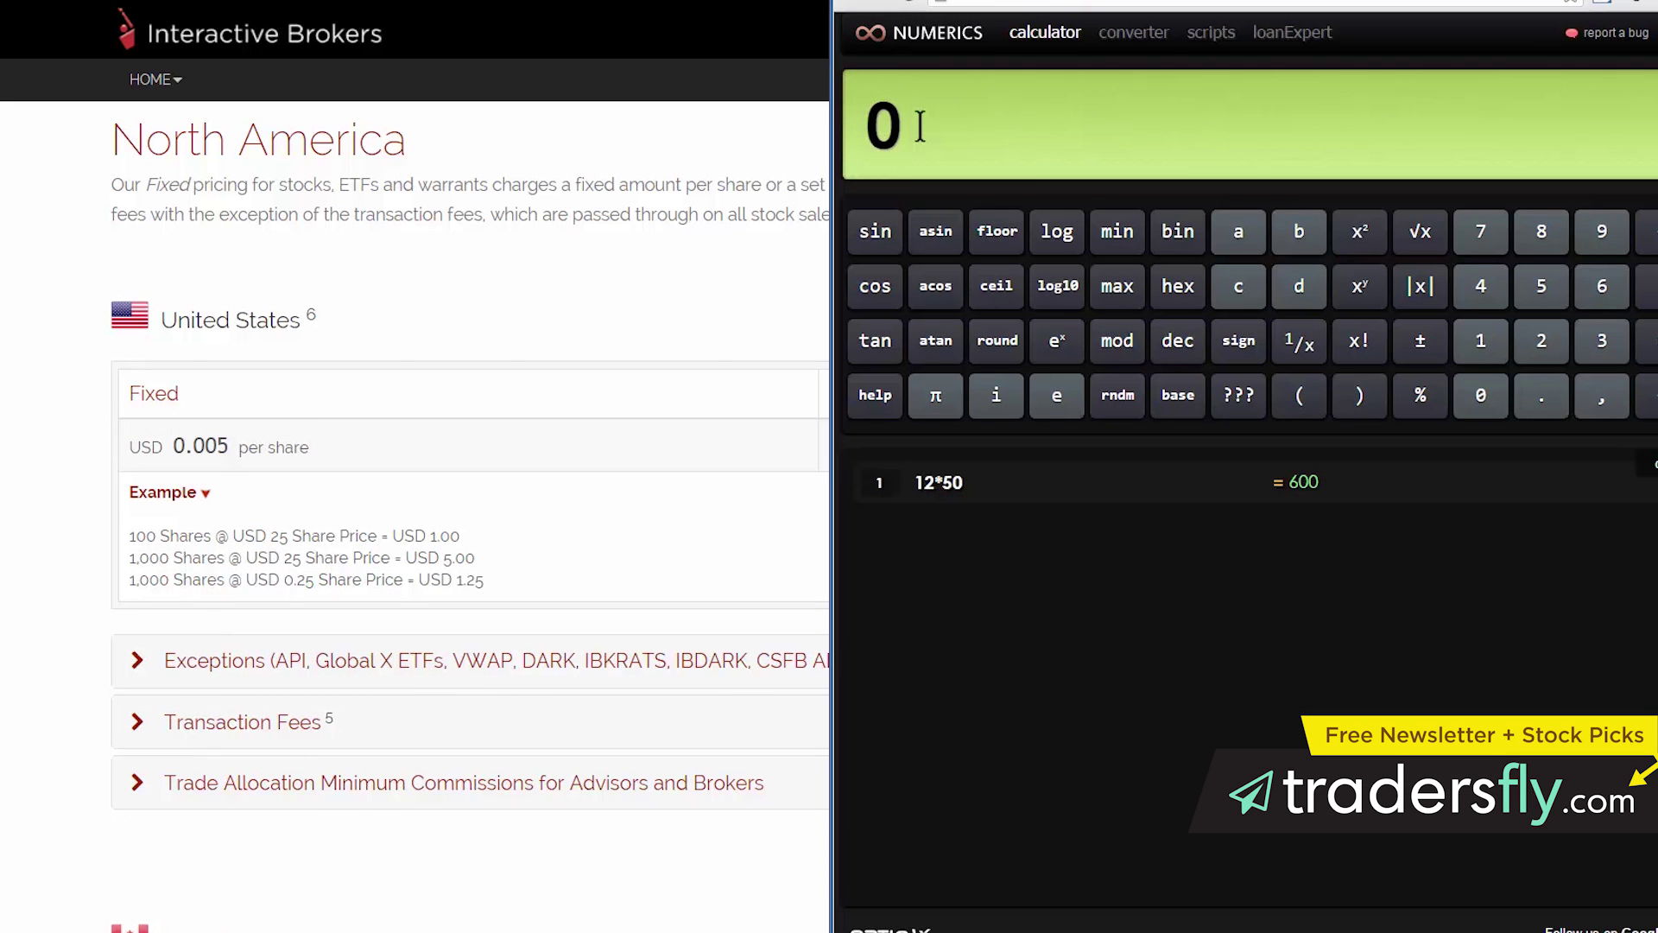
# Calculate the fixed commission for 5000 shares in the Numerics calculator as 5000*.005
pyautogui.doubleClick(919, 126)
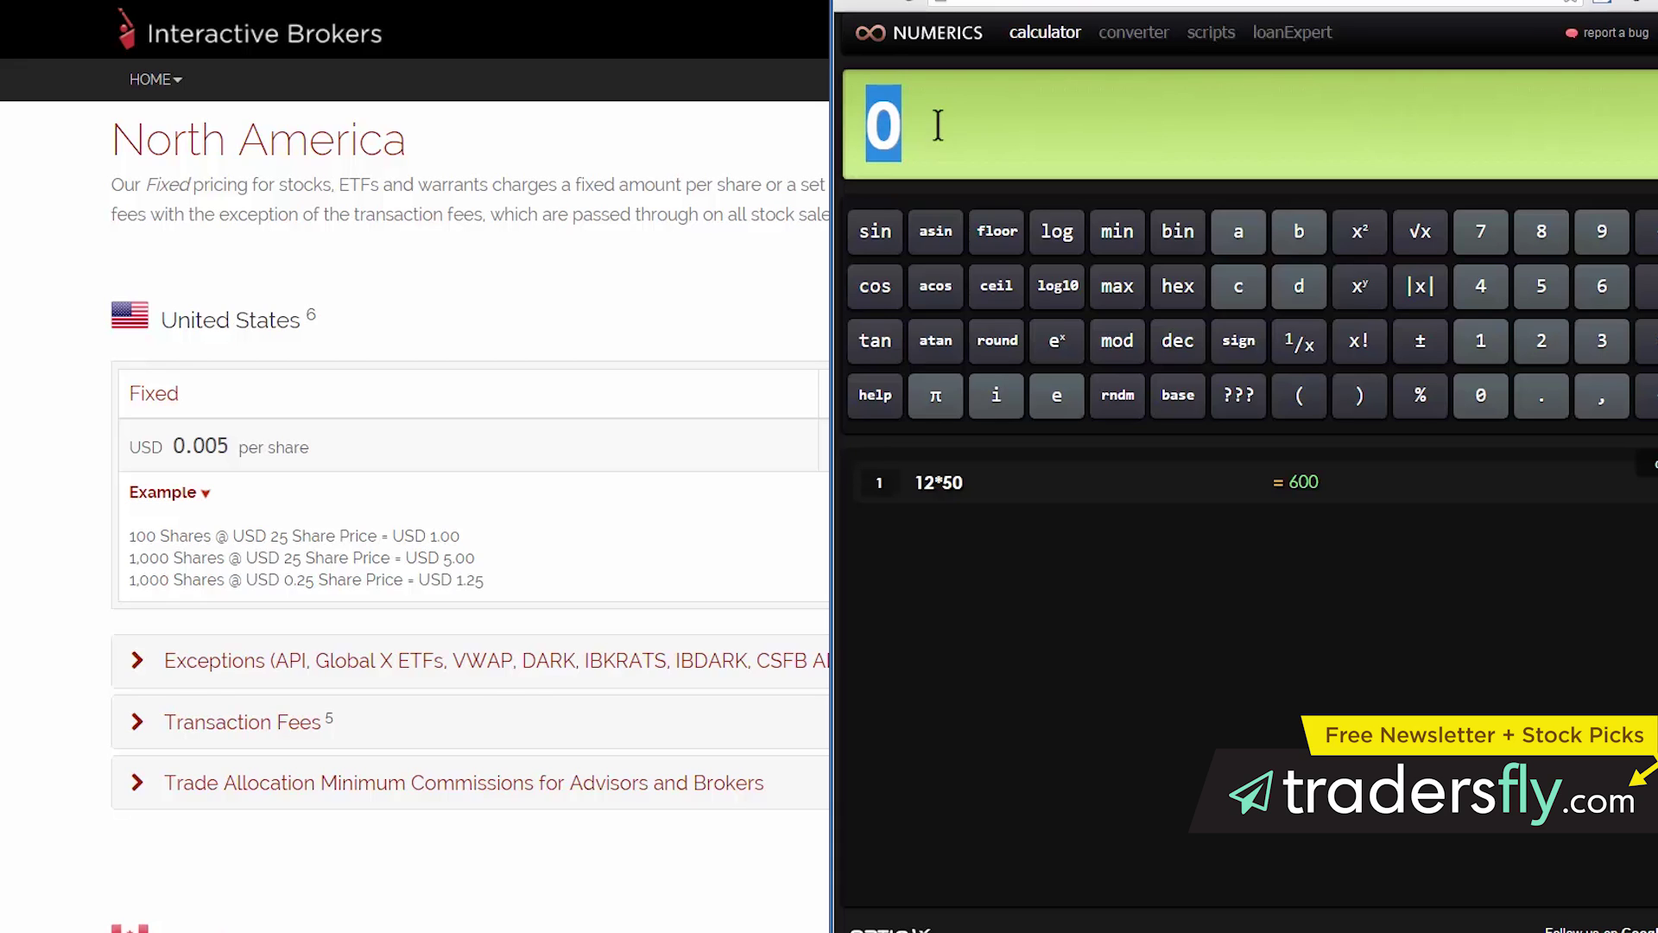
pyautogui.write('5000')
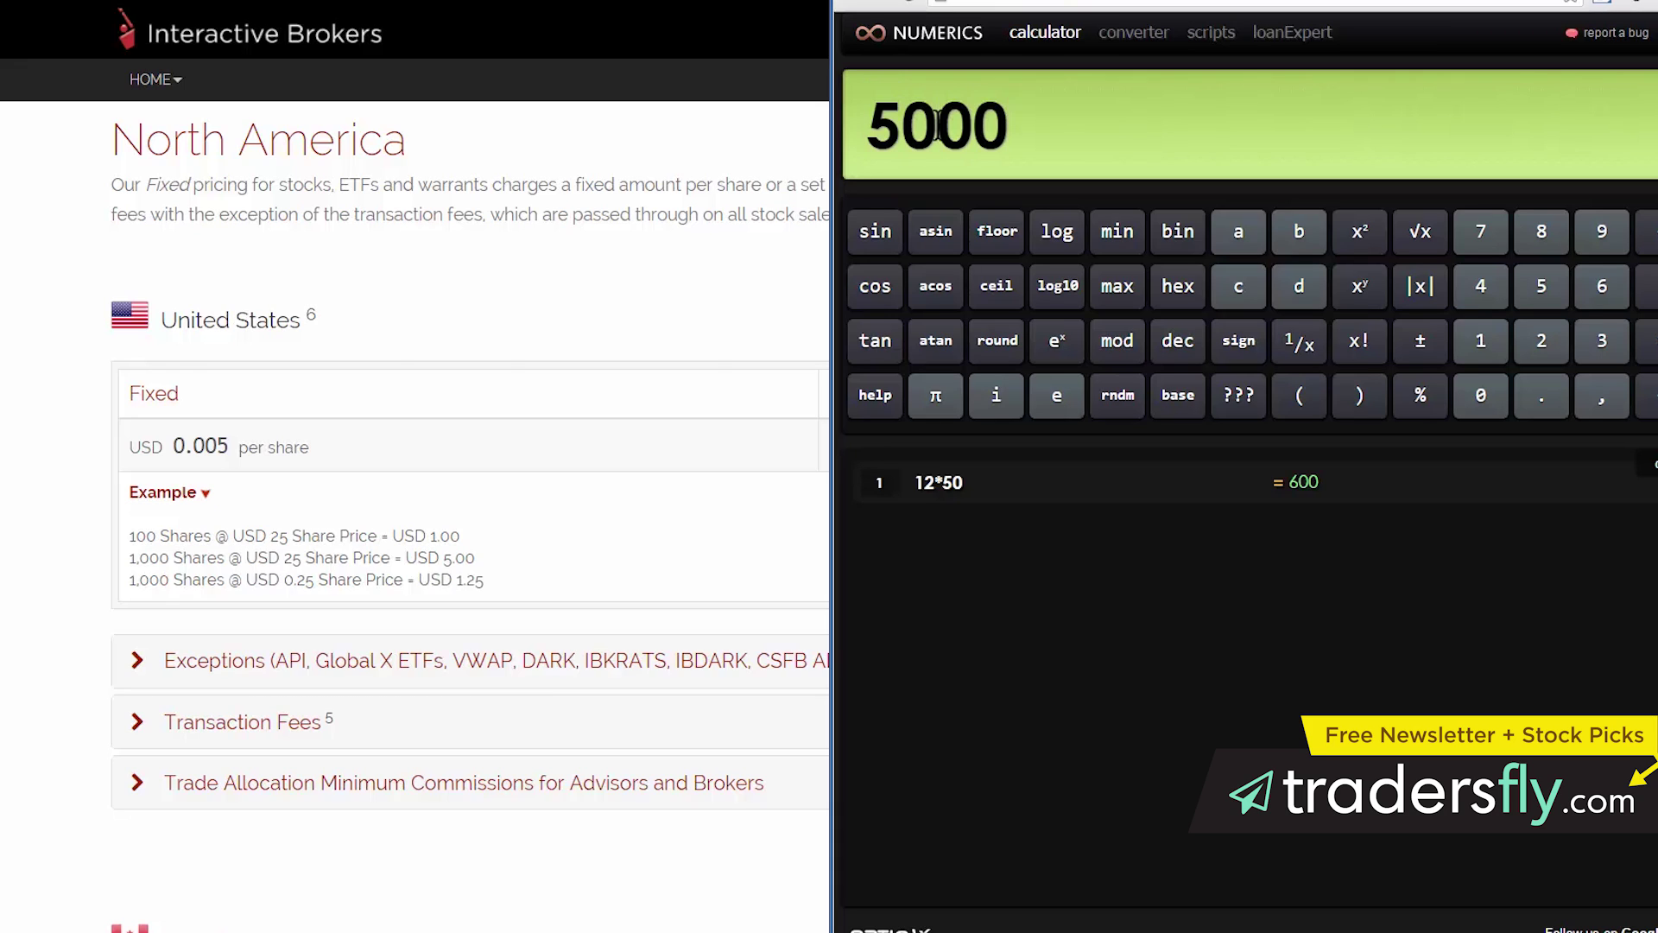
pyautogui.write('*.00')
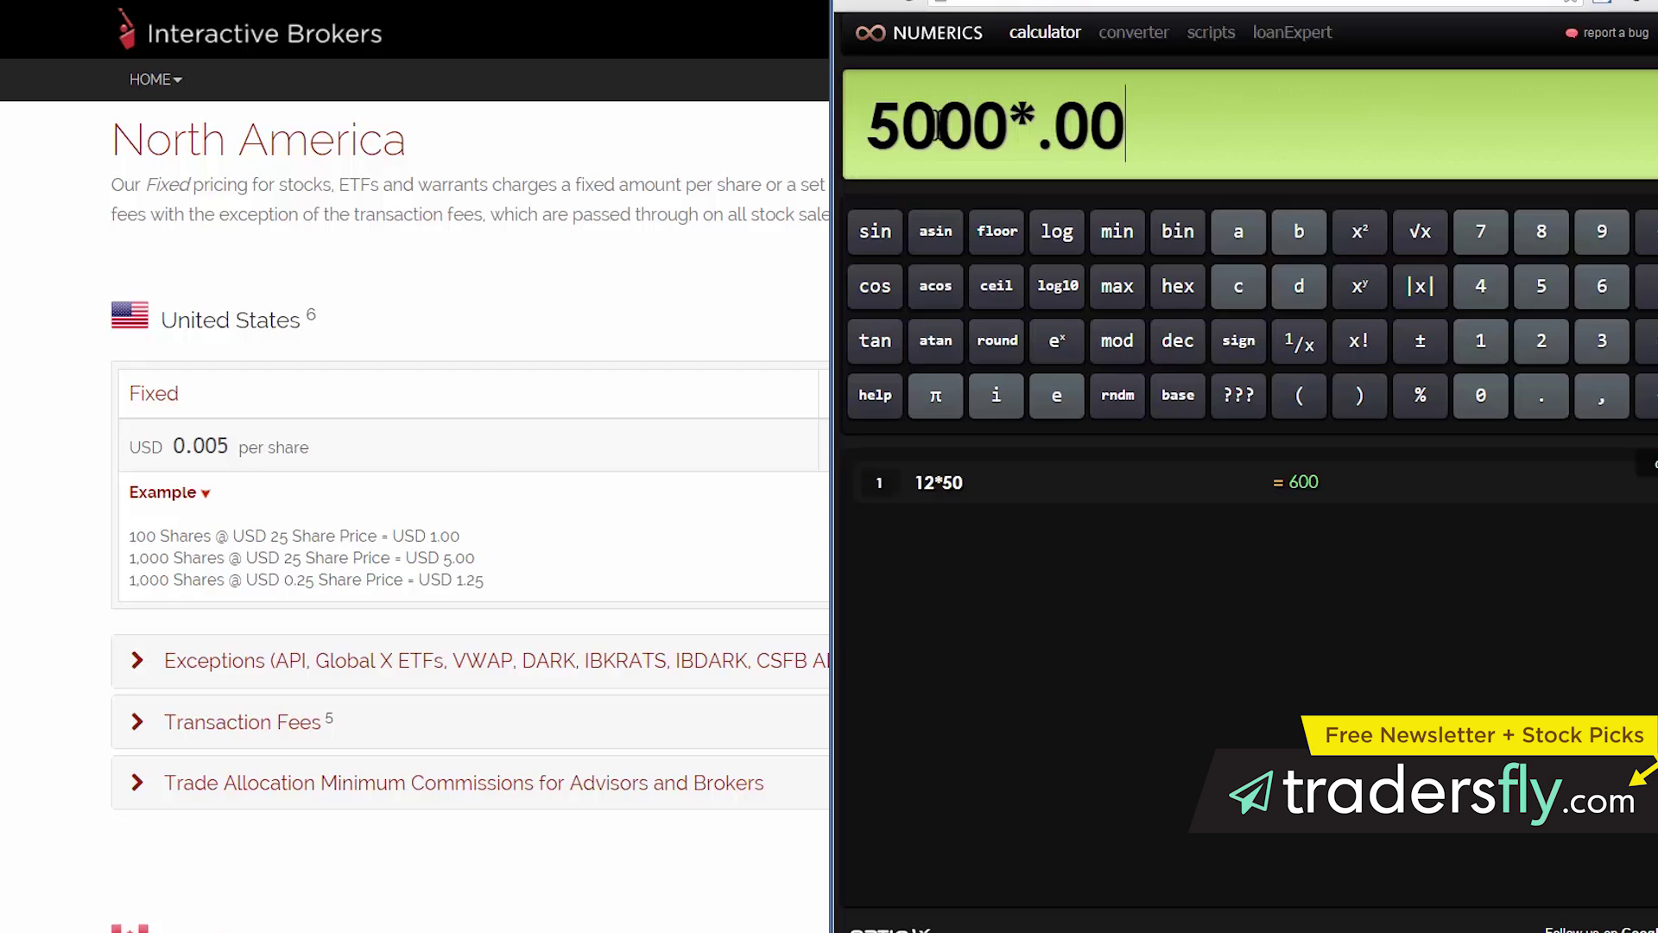
pyautogui.write('5')
pyautogui.press('Return')
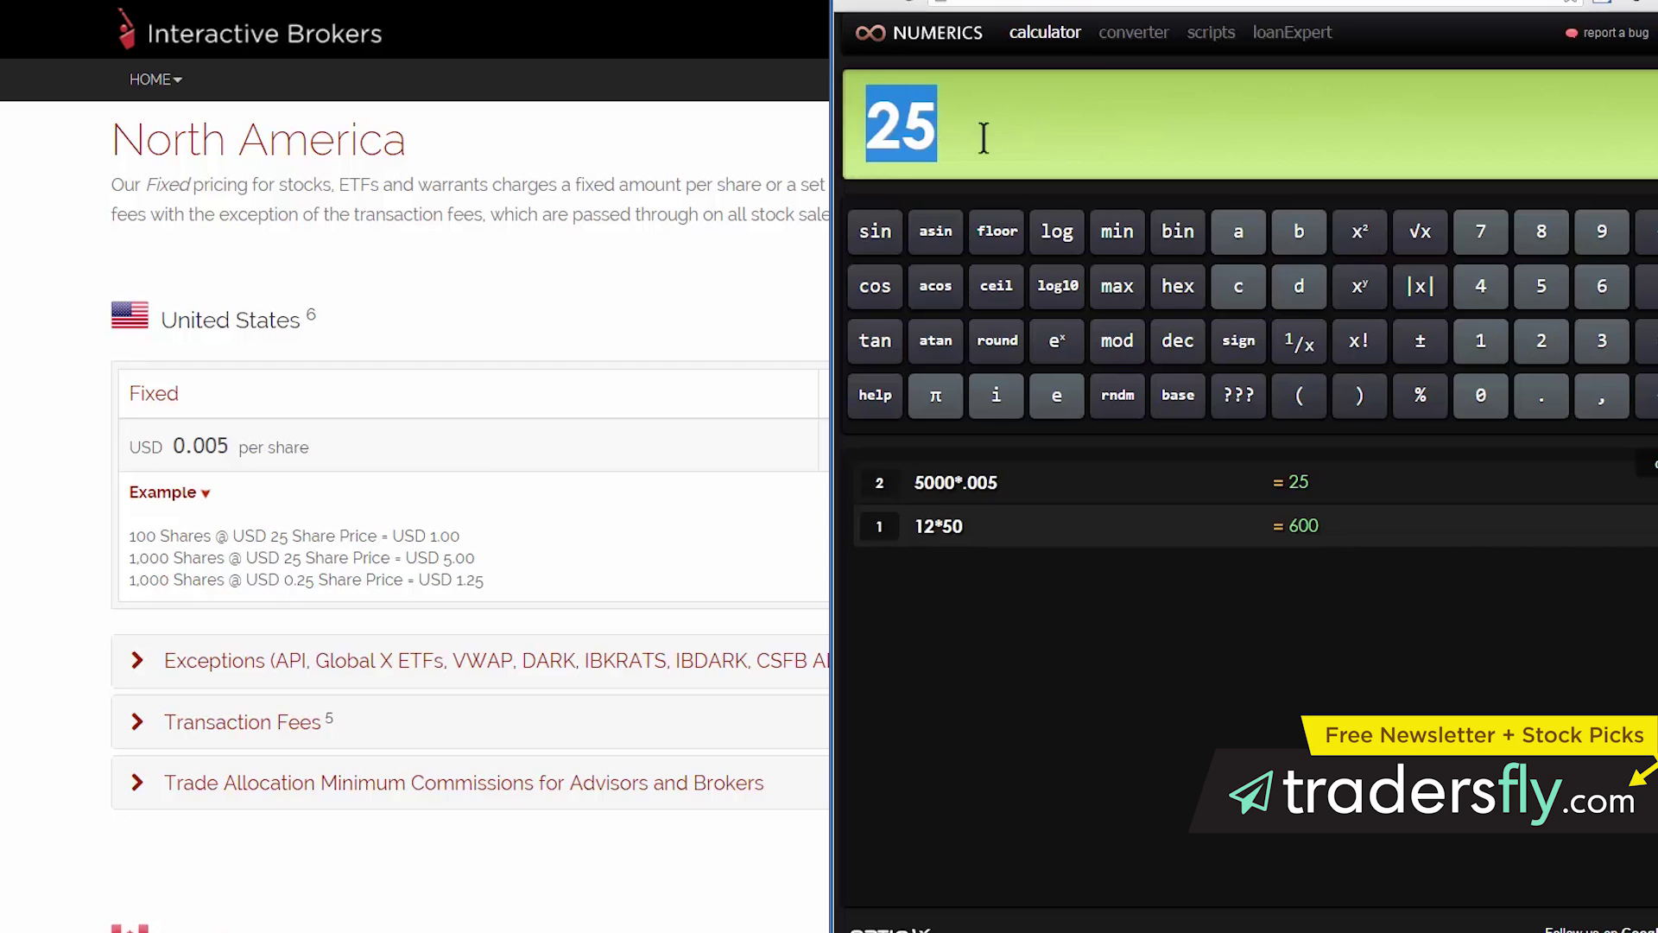
pyautogui.click(981, 134)
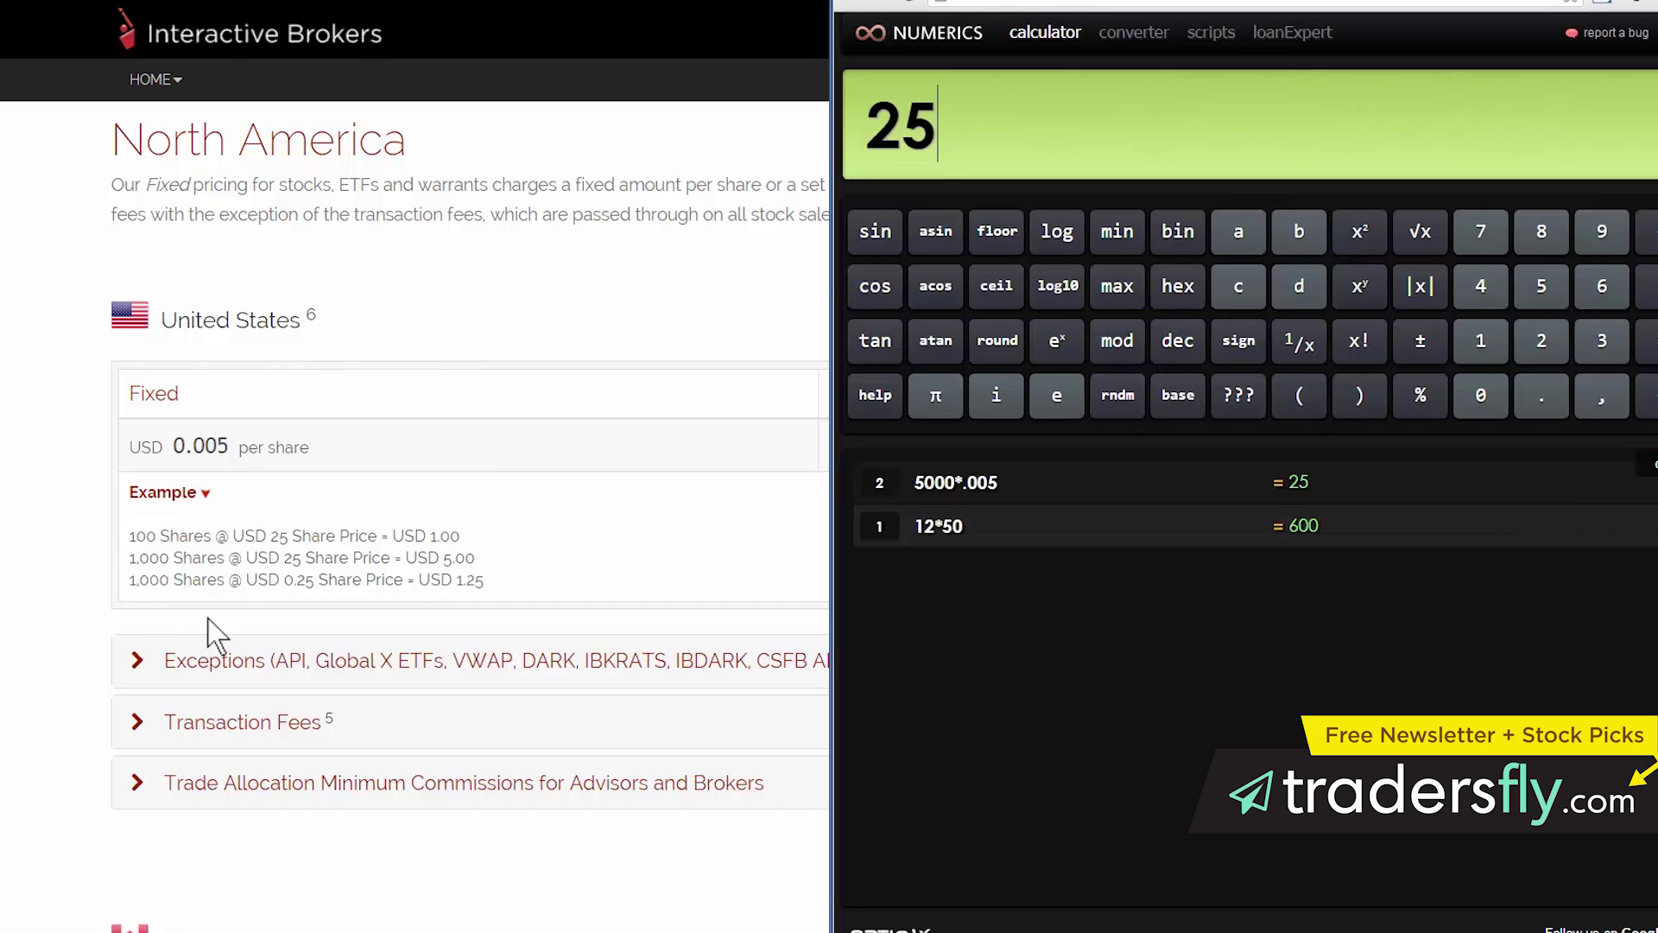
# Calculate the fixed commission for 200 shares as 200*.005
pyautogui.doubleClick(956, 117)
pyautogui.write('200*.0')
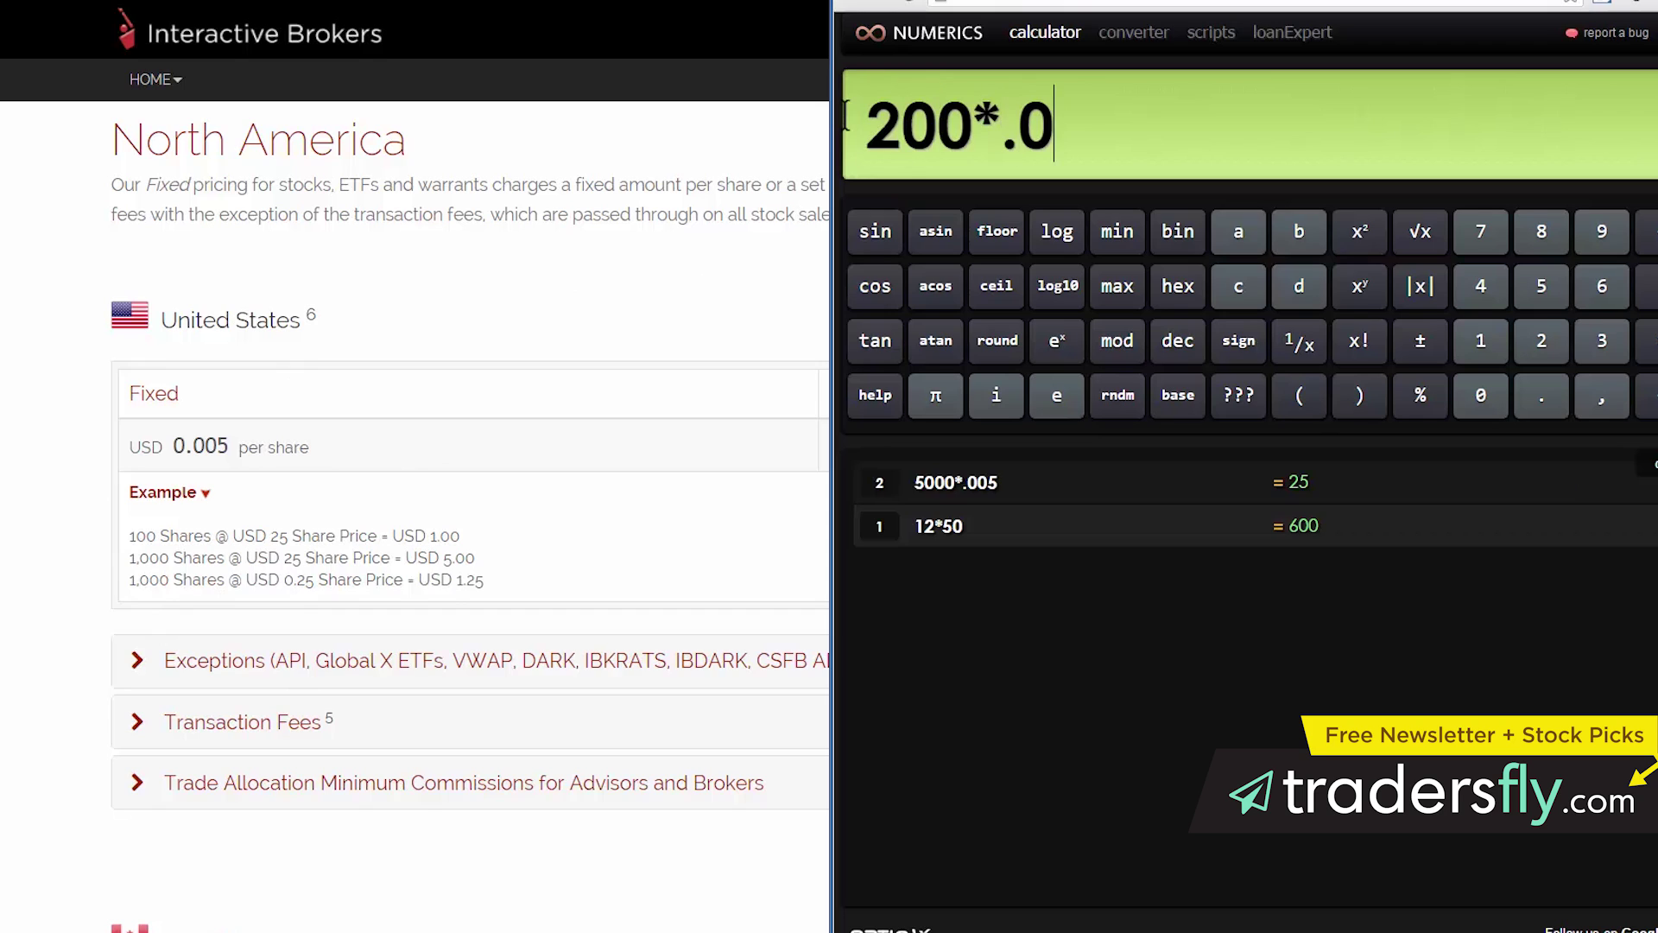
pyautogui.write('05')
pyautogui.press('Return')
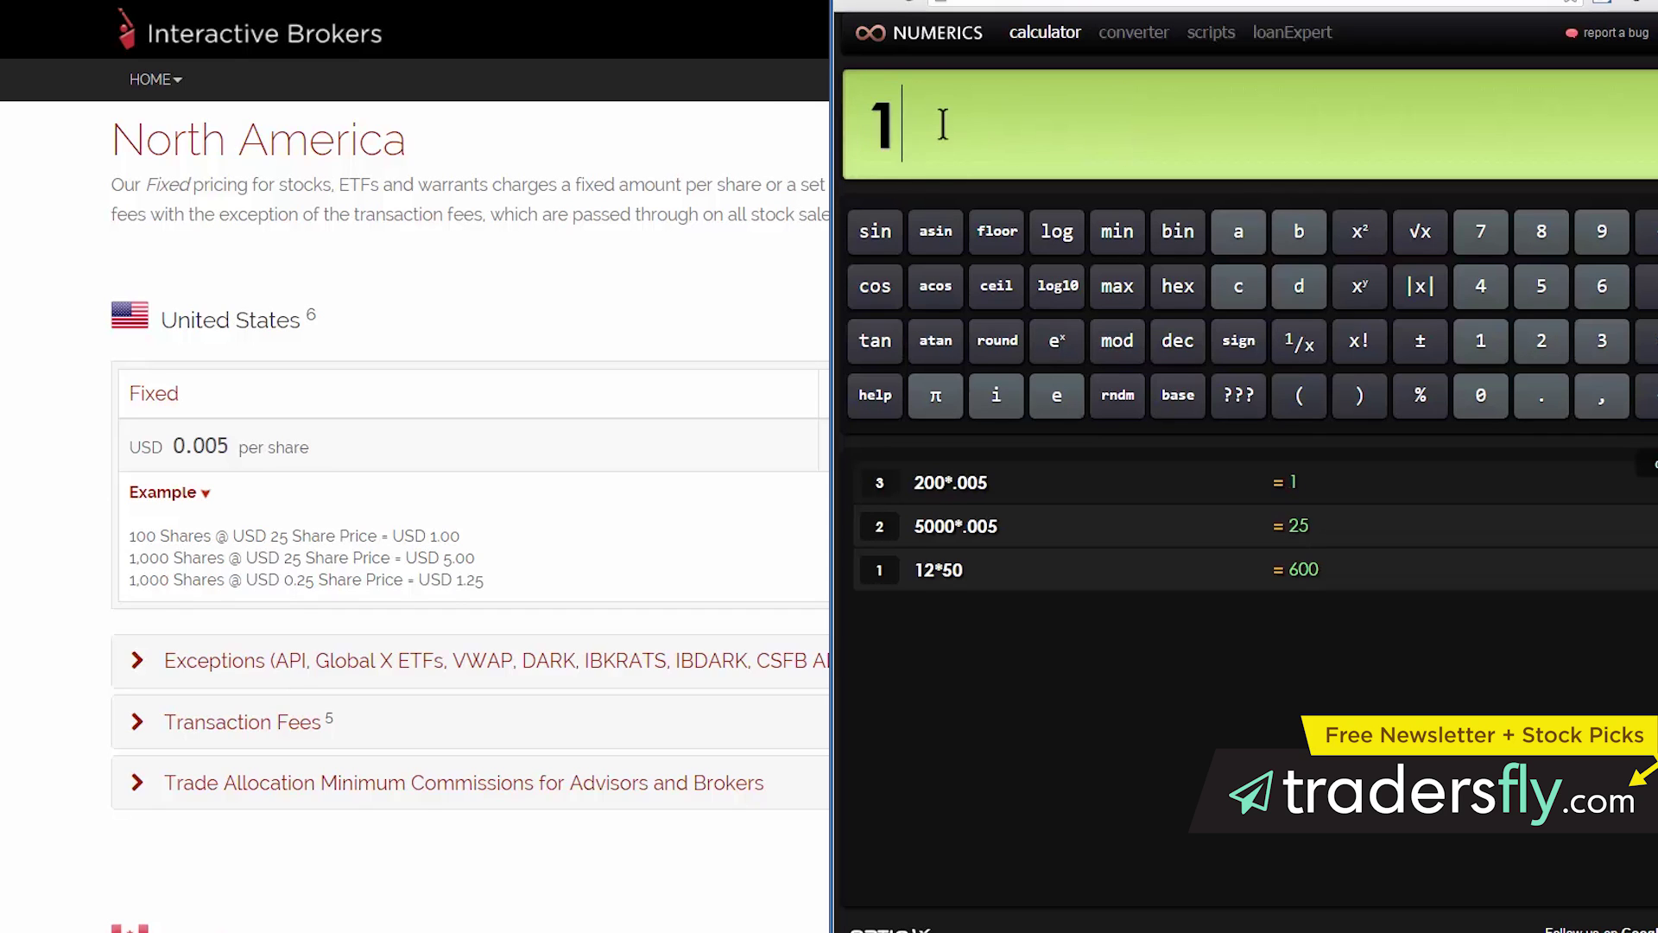
# Calculate the fixed commission for 500 shares as 500*.005
pyautogui.write('500*.005')
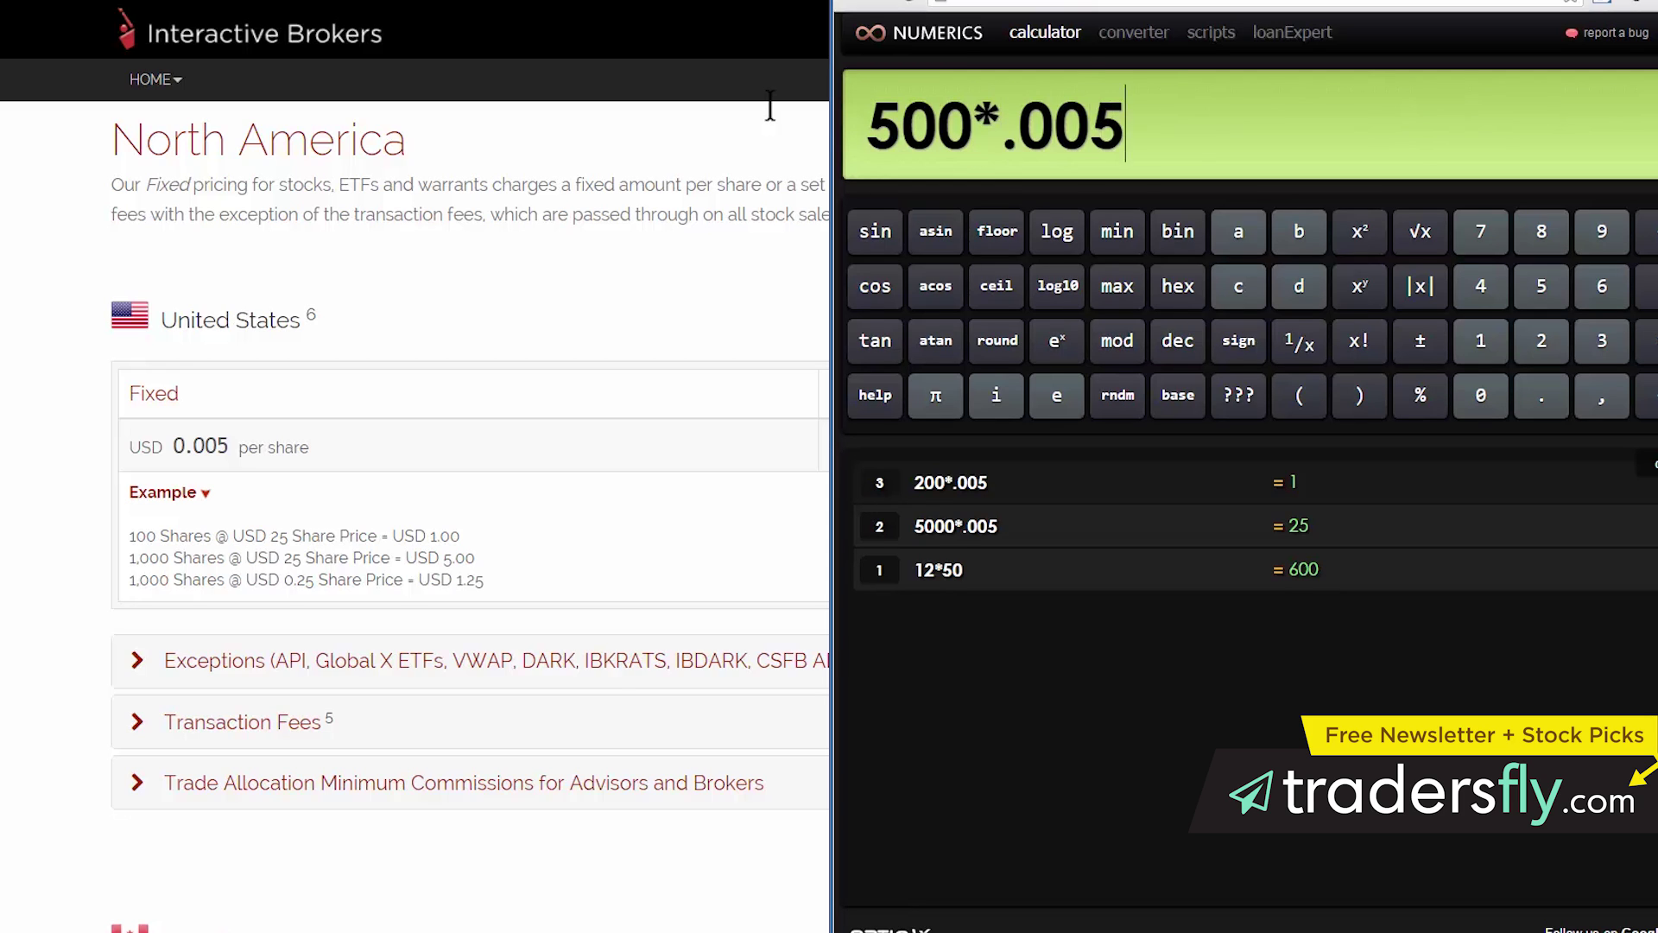
pyautogui.press('Return')
pyautogui.click(984, 126)
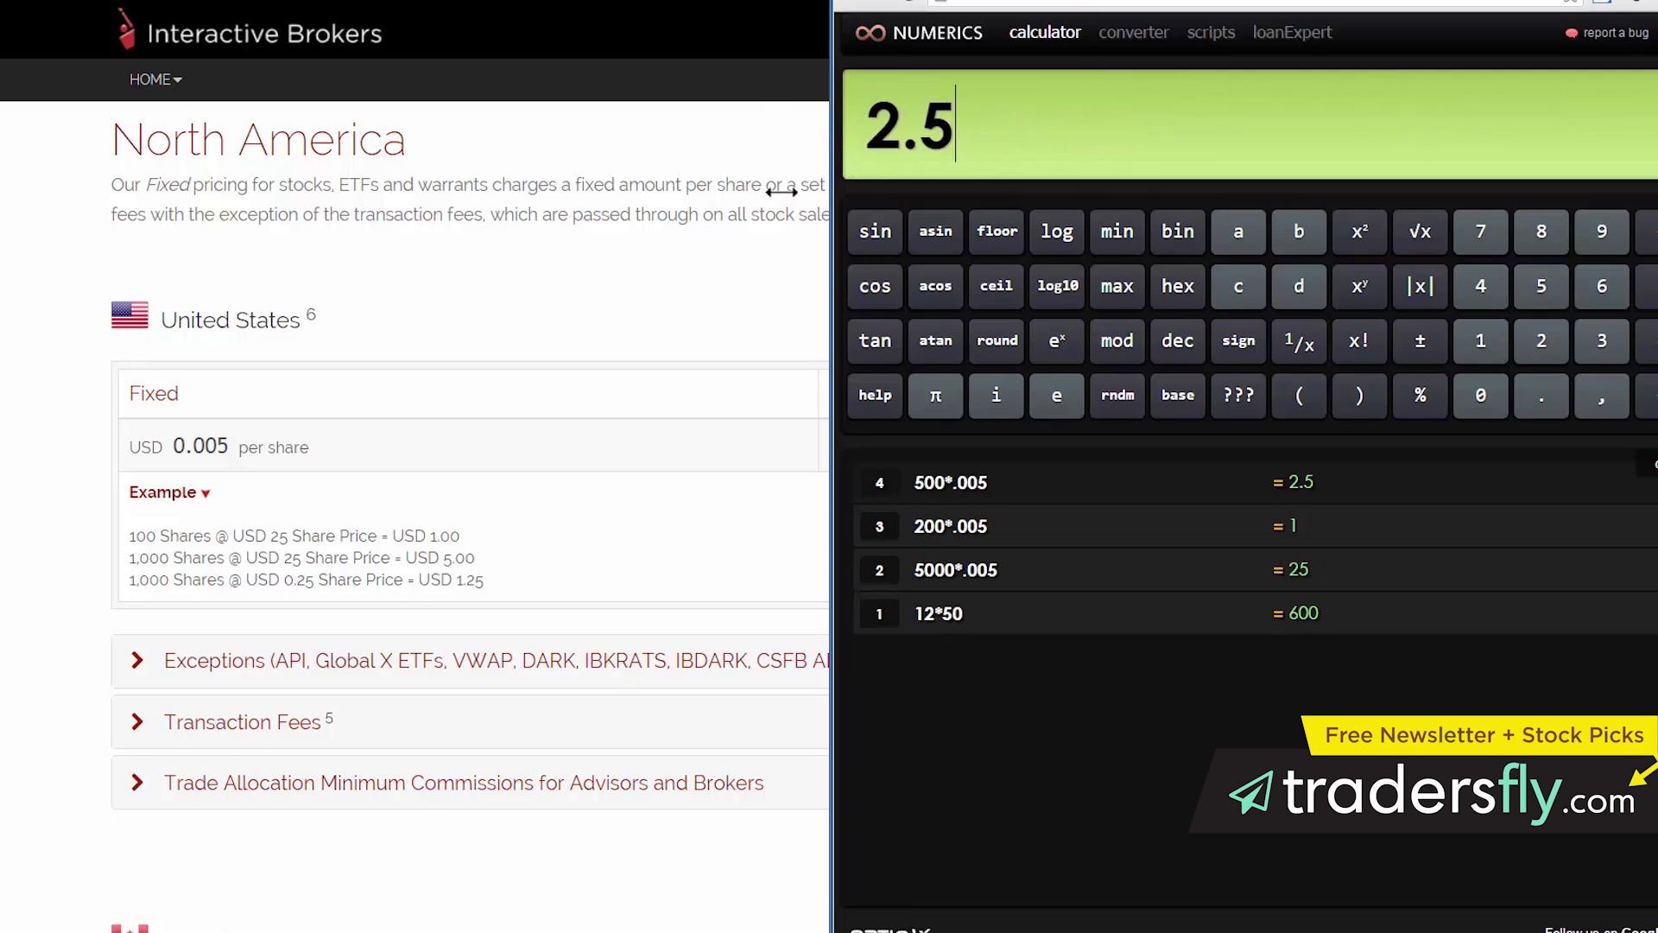
# Return to the fixed pricing page and review the example of 1,000 shares at a USD 0.25 share price
pyautogui.click(562, 531)
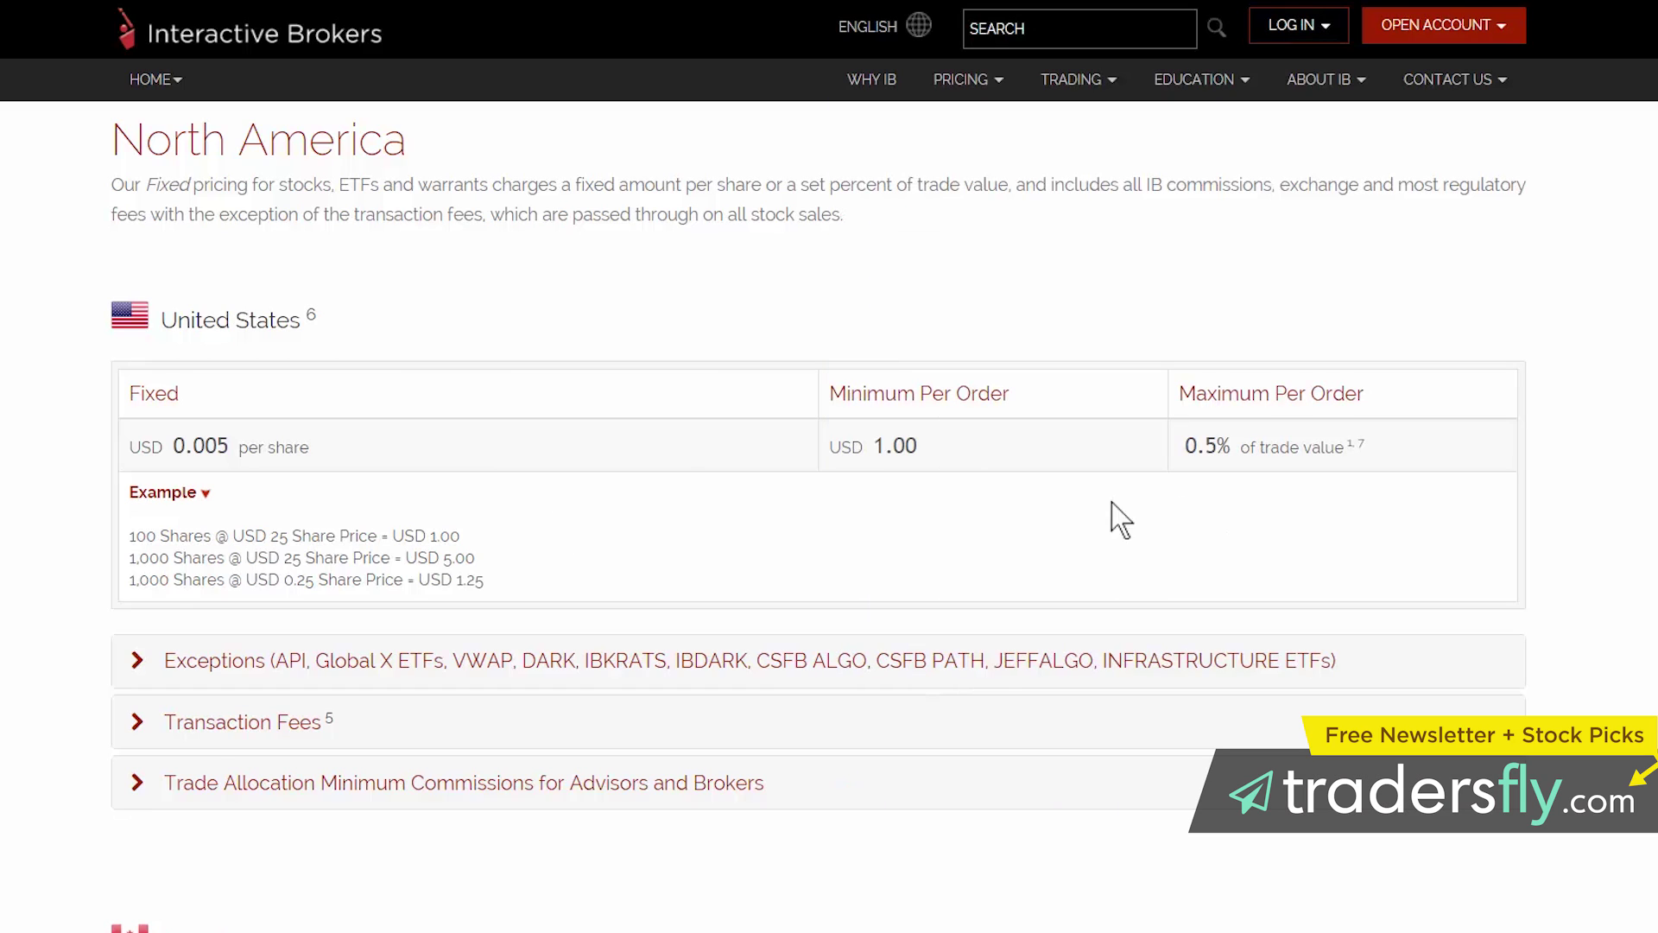
pyautogui.moveTo(285, 580); pyautogui.dragTo(324, 581)
pyautogui.click(465, 580)
# Switch back to the Numerics calculator and calculate the commission for 700 shares as 700*.005
pyautogui.hotkey('alt', 'Tab')
pyautogui.moveTo(985, 108); pyautogui.dragTo(760, 103)
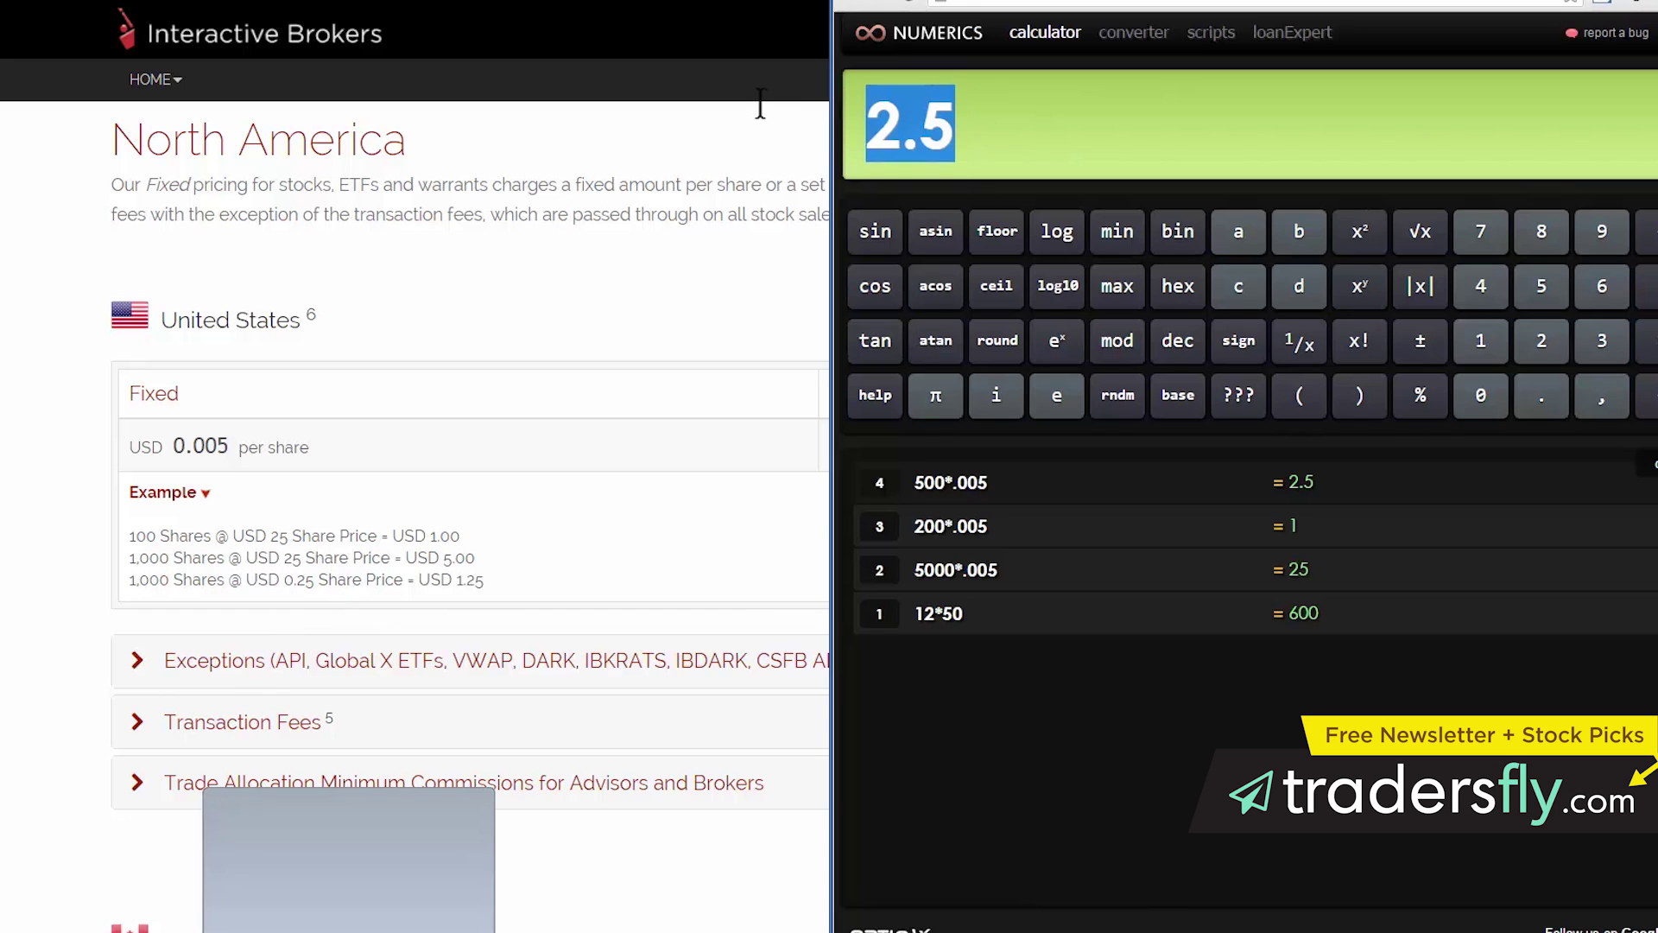
pyautogui.write('700*.00')
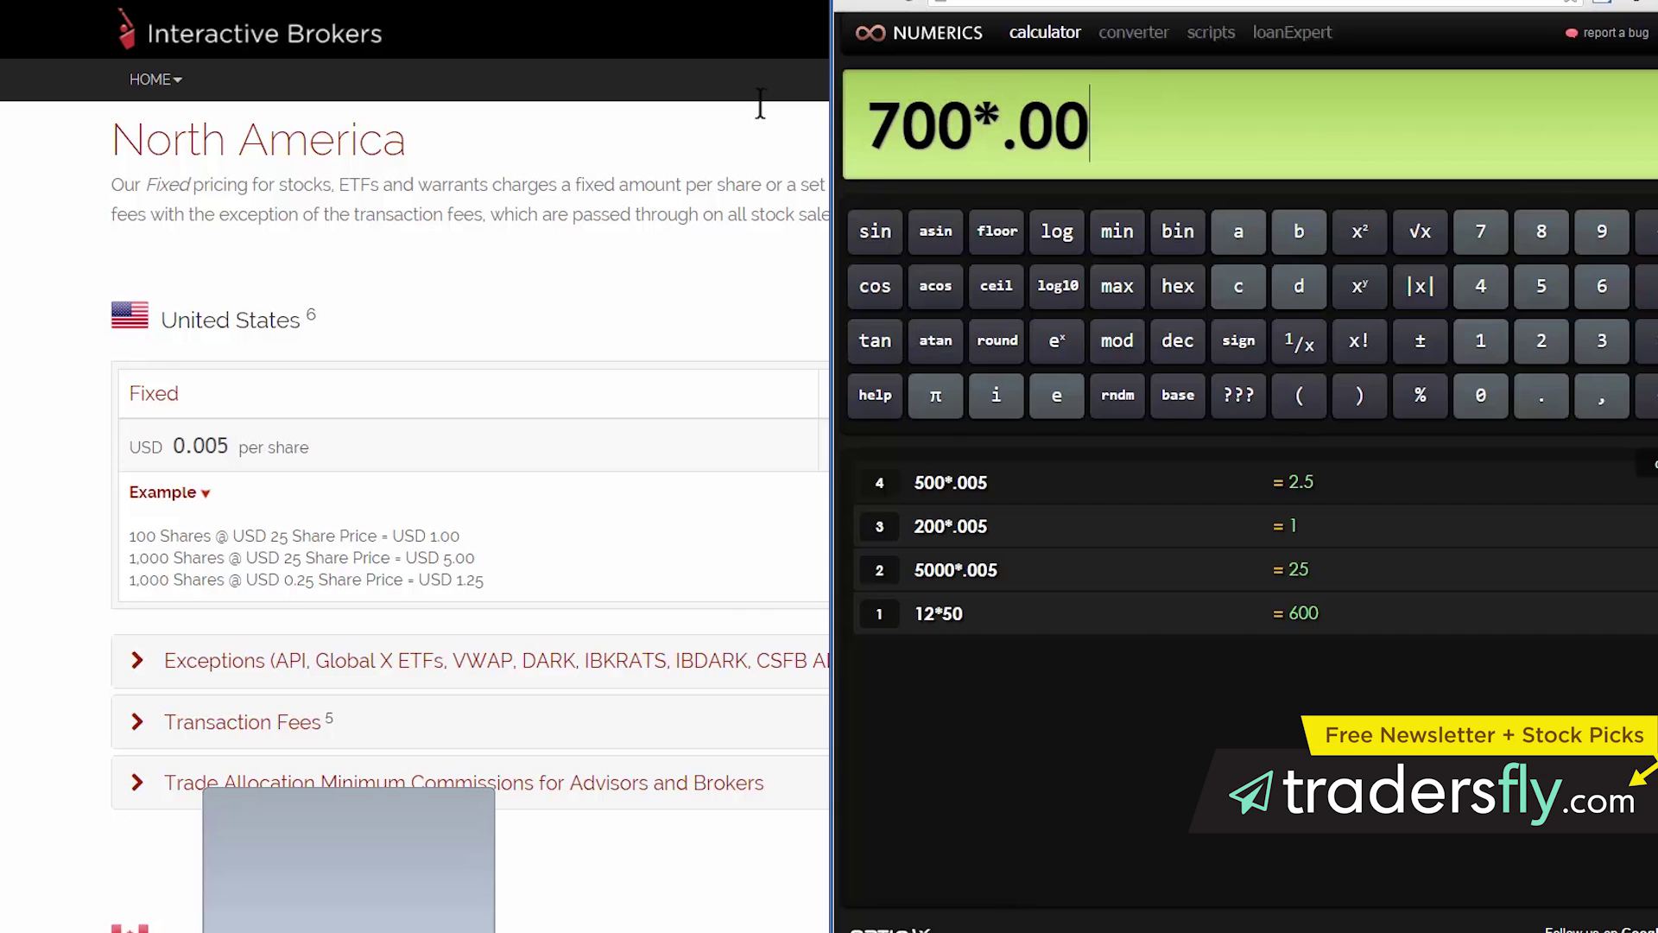
pyautogui.write('5')
pyautogui.press('Return')
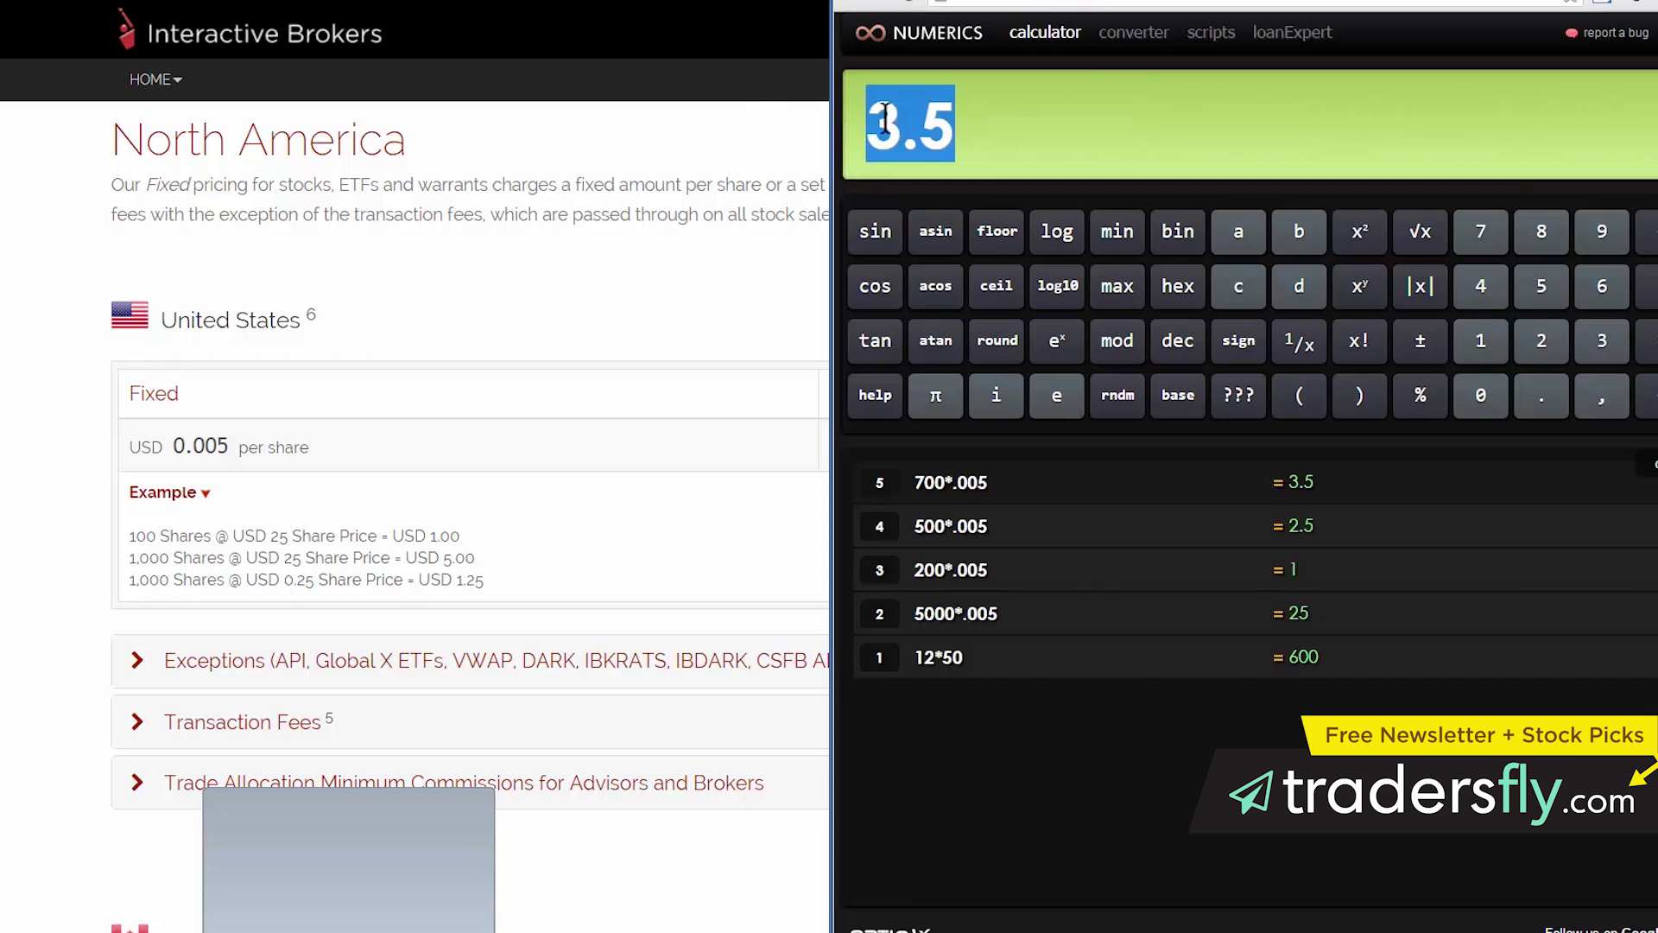
# Calculate the fixed commission for 1500 shares as 1500*.005
pyautogui.moveTo(988, 122); pyautogui.dragTo(821, 117)
pyautogui.write('1500')
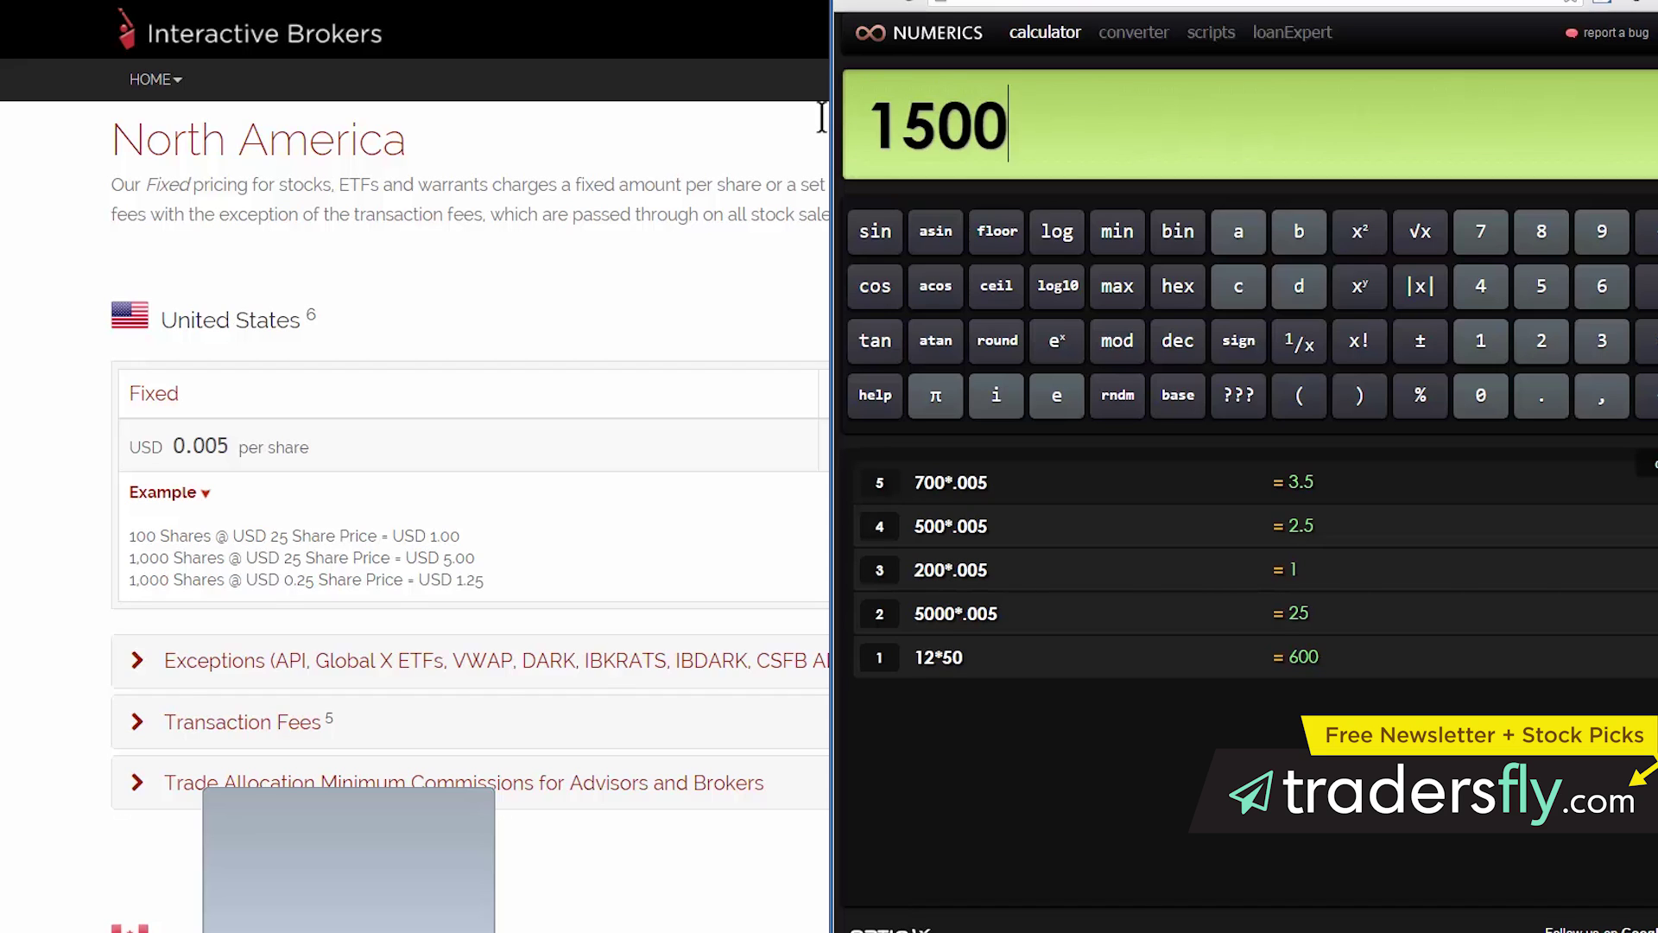
pyautogui.write('*.005')
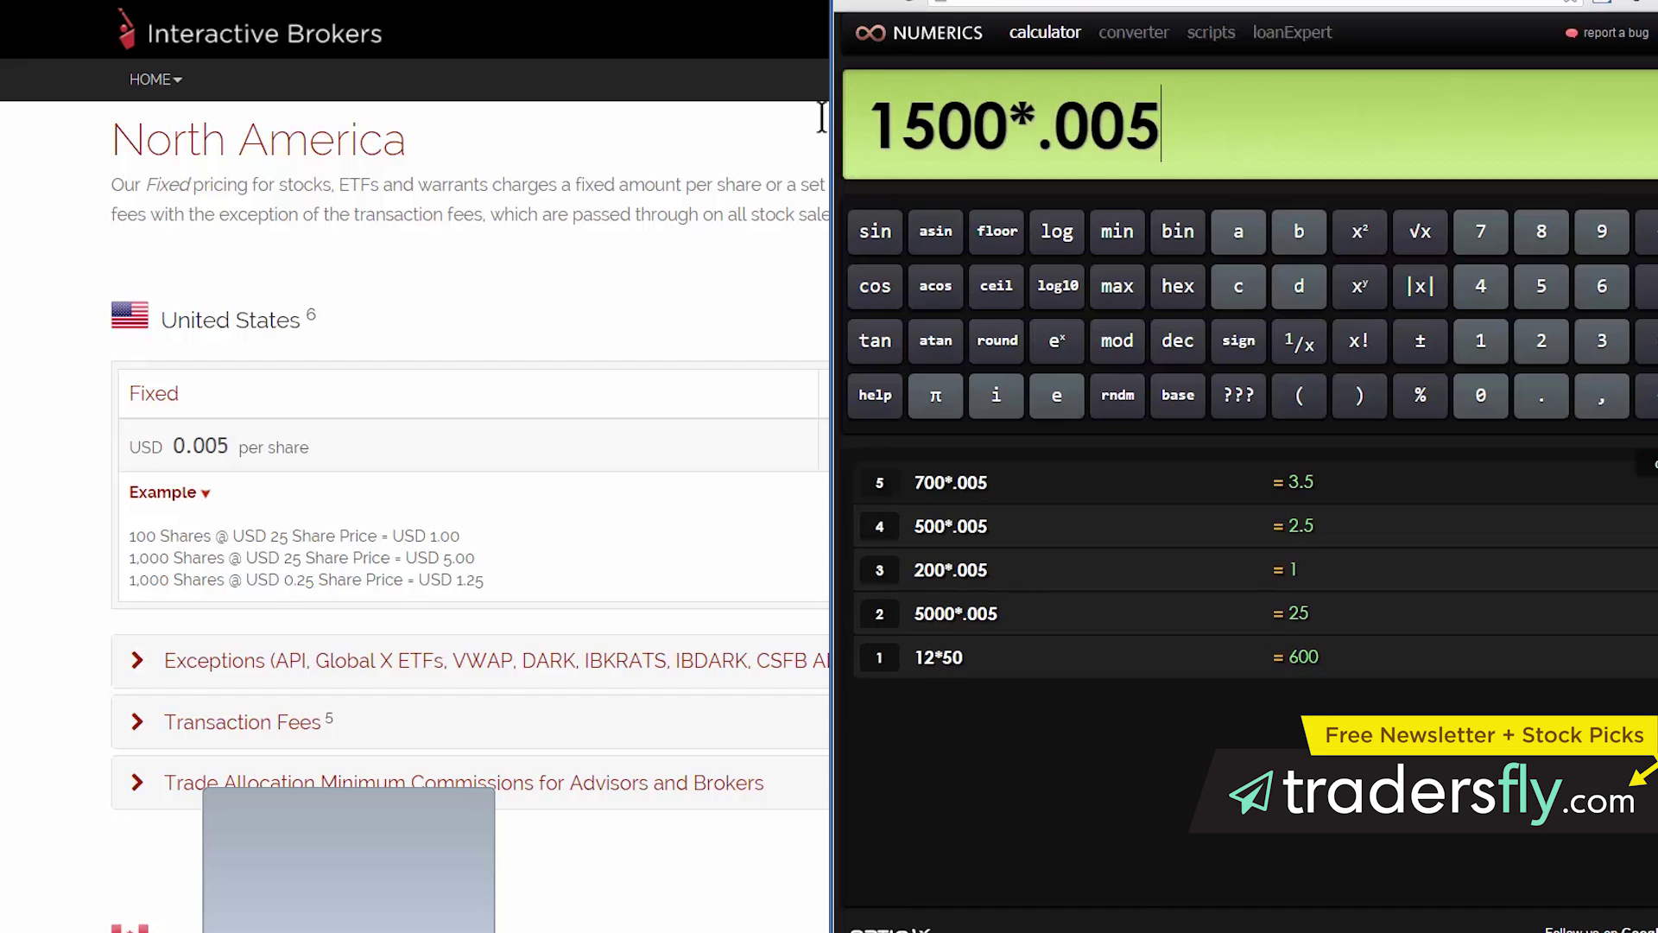
pyautogui.press('Return')
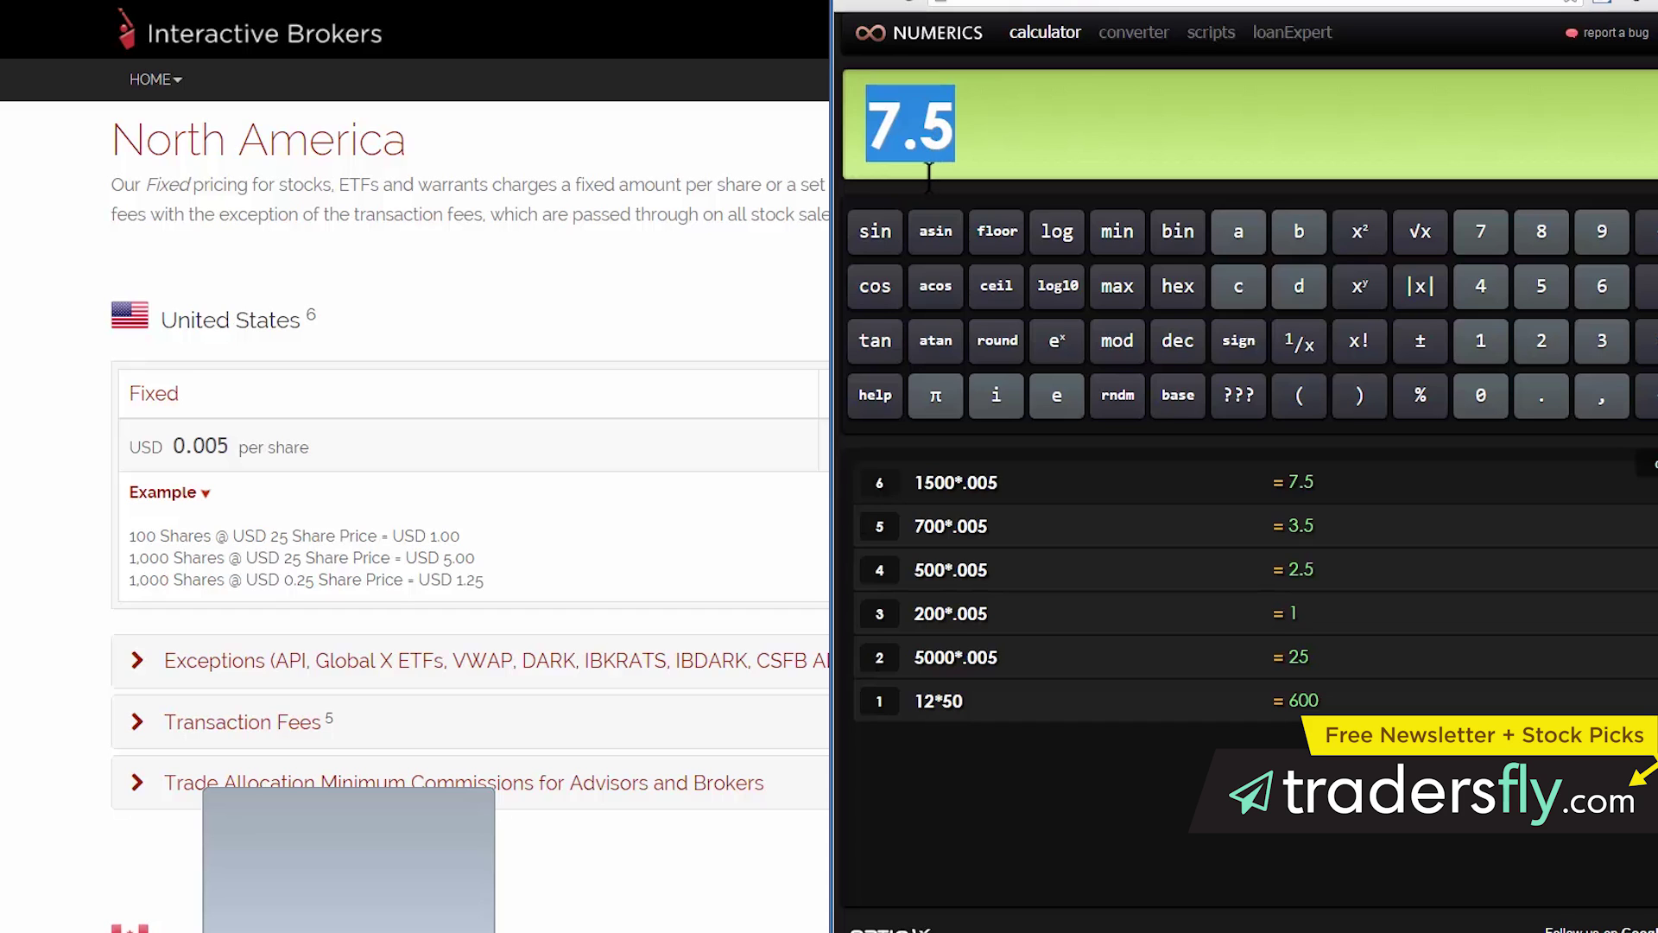
# Return to the Interactive Brokers site and open the Required Minimums pricing page
pyautogui.click(480, 240)
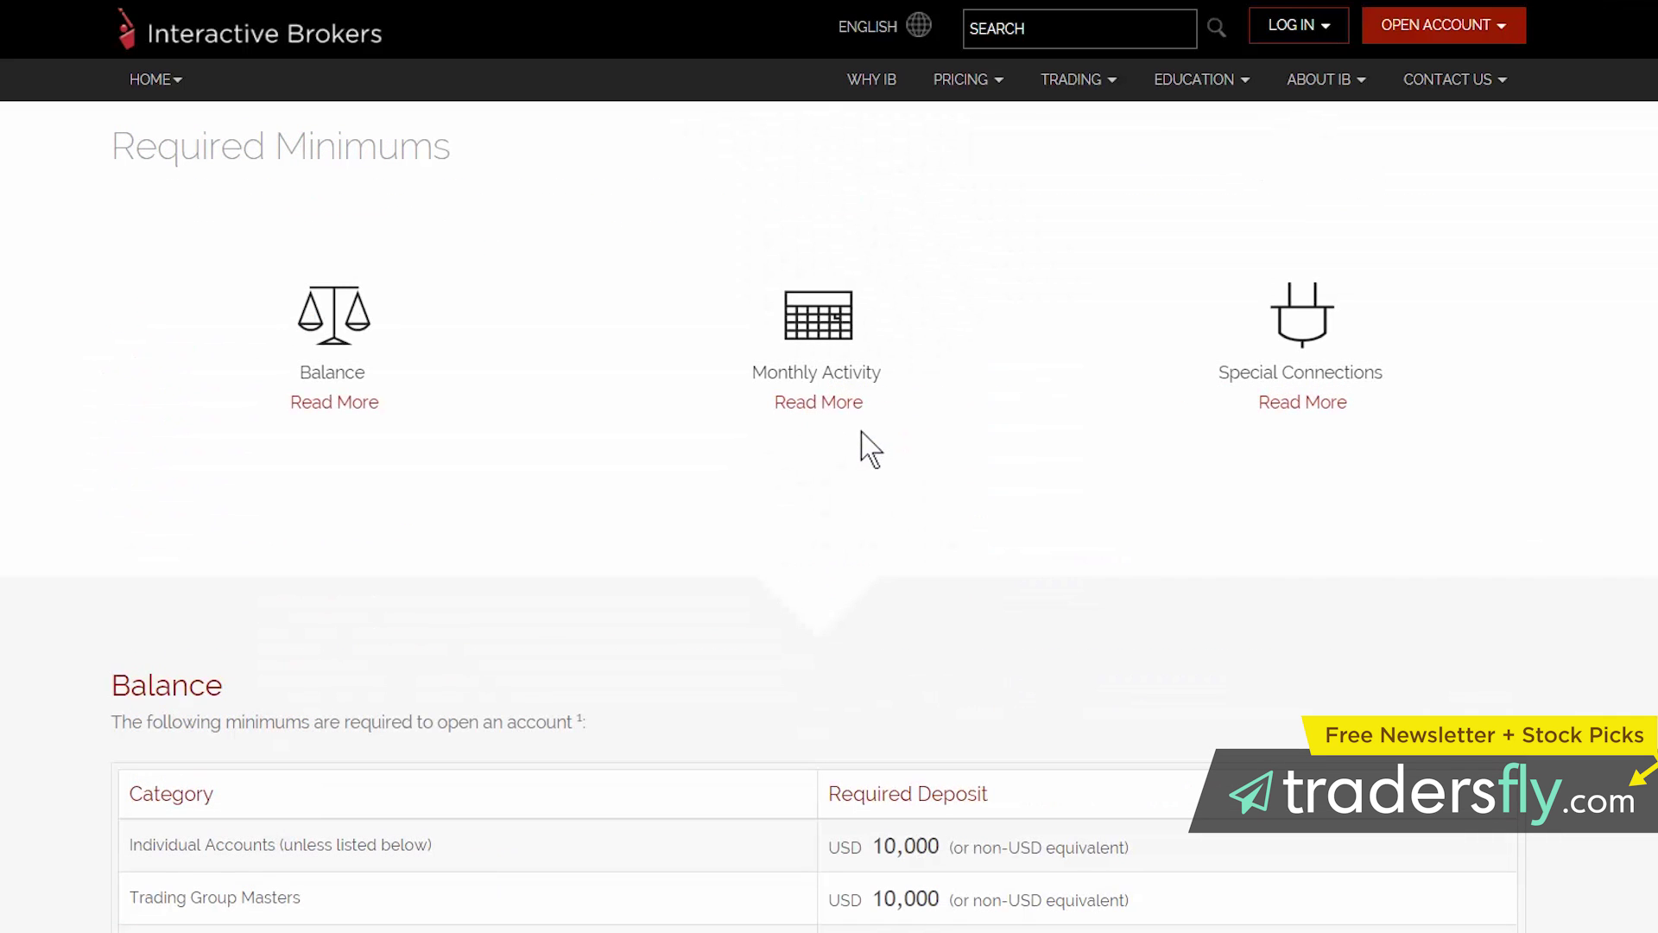
pyautogui.click(996, 89)
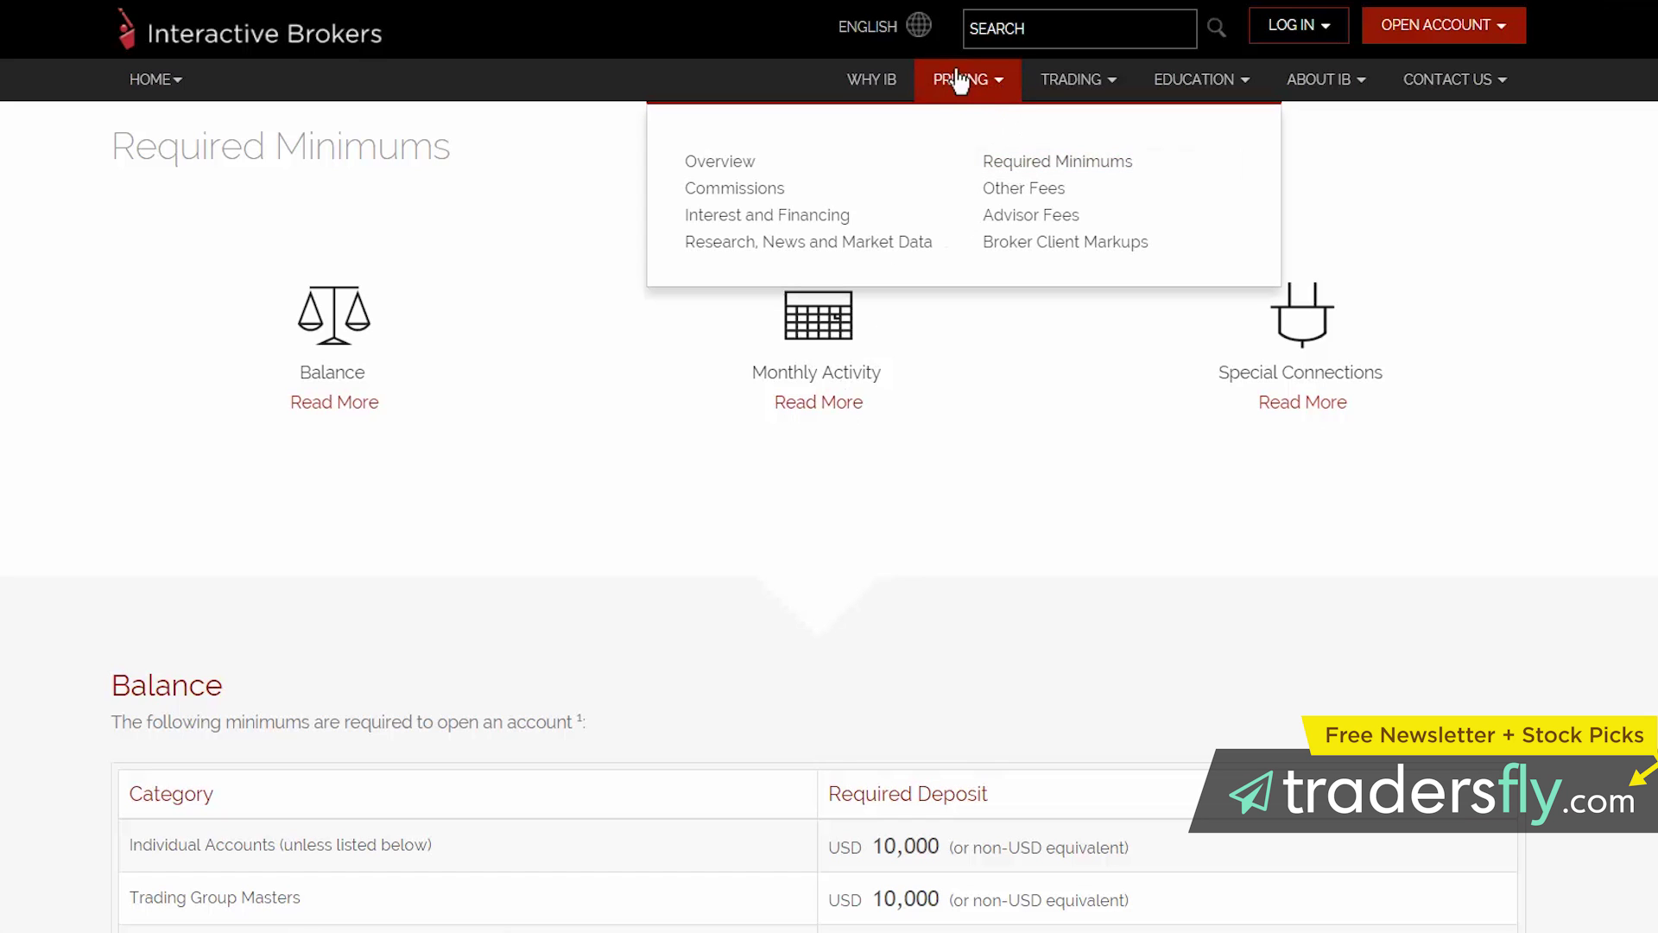
pyautogui.click(995, 164)
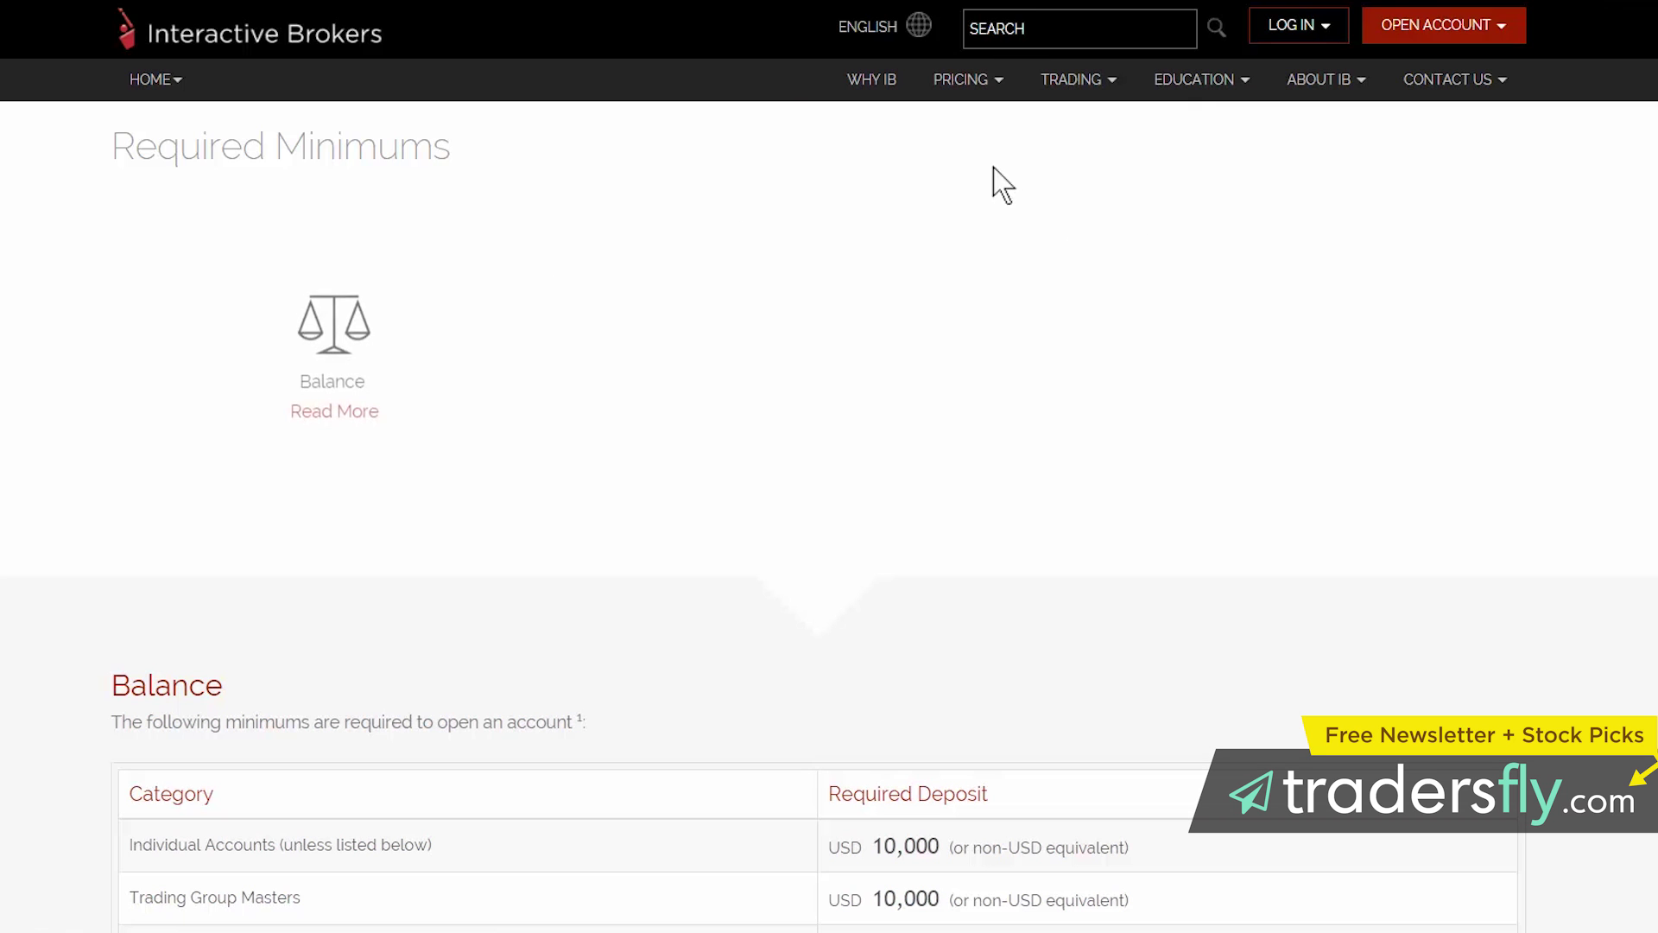
# Review the Balance table of required deposits, highlighting the amount for individuals age 25 or younger
pyautogui.scroll(-5, 863, 449)
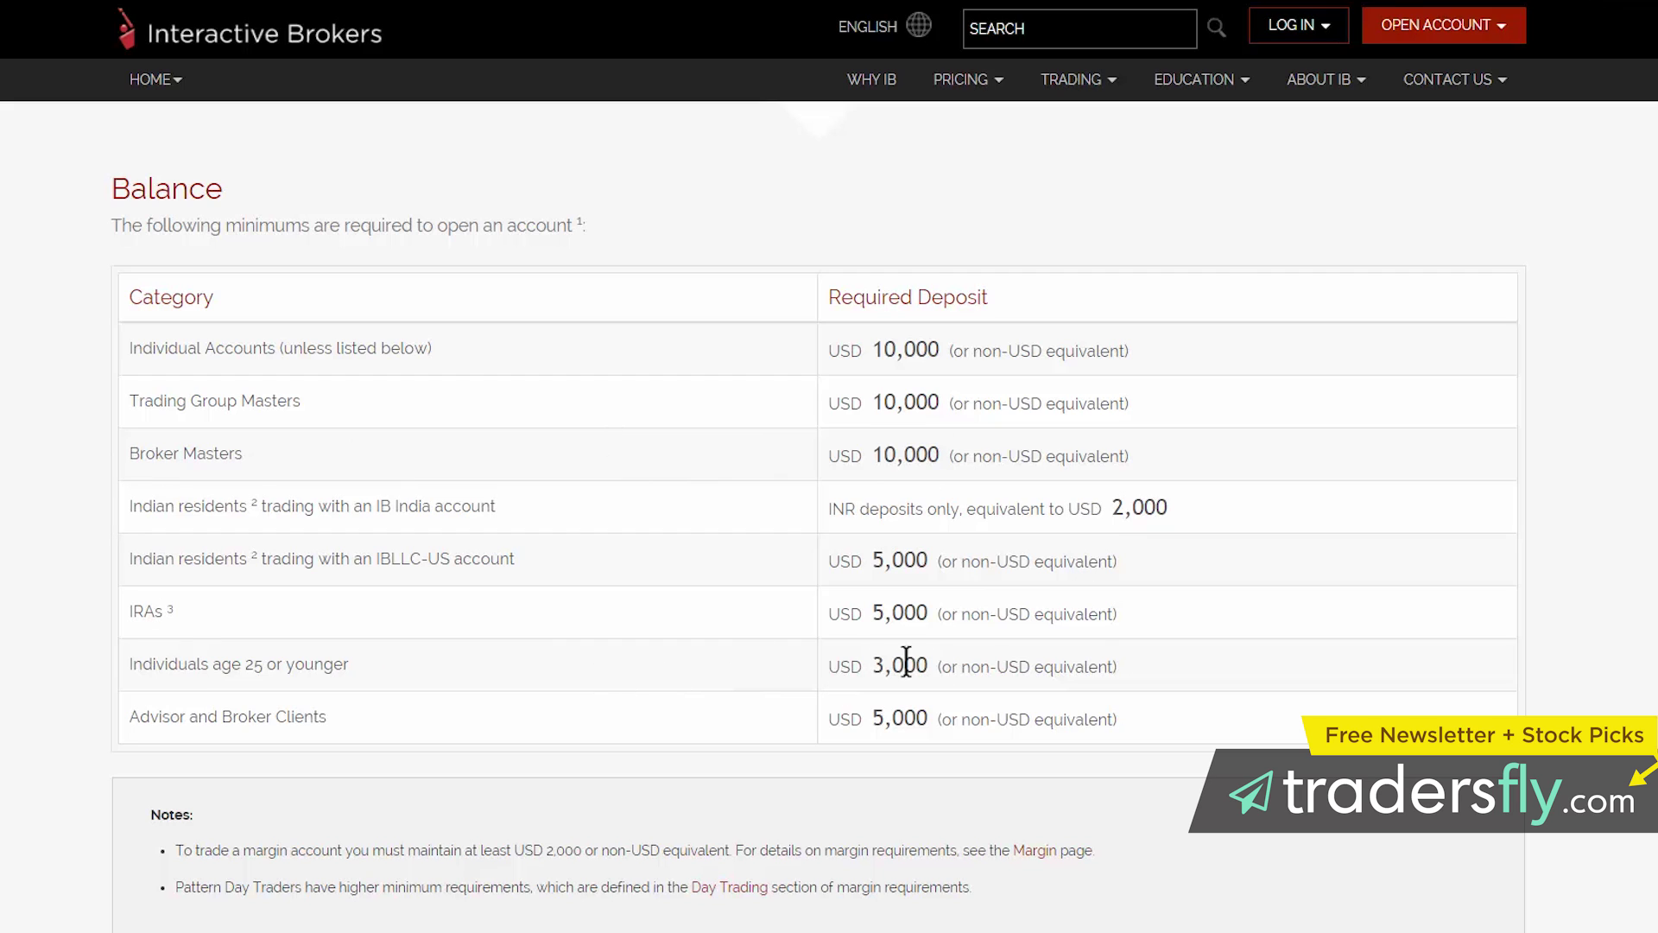
pyautogui.moveTo(989, 665); pyautogui.dragTo(867, 665)
pyautogui.moveTo(849, 662); pyautogui.dragTo(827, 663)
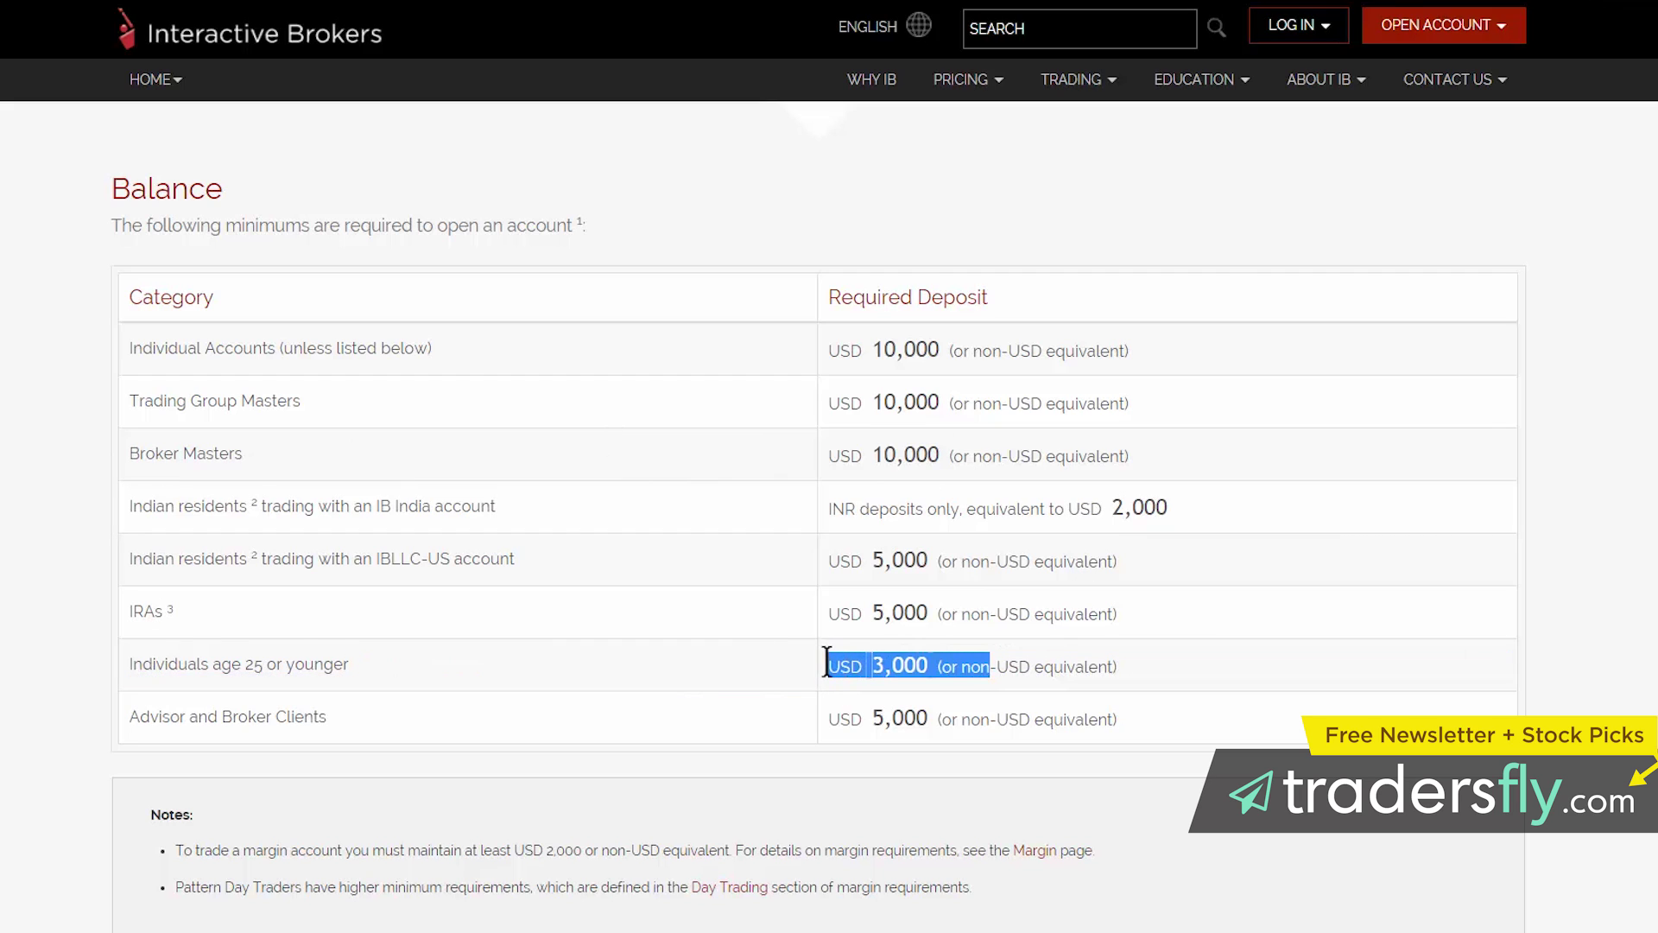
pyautogui.click(831, 678)
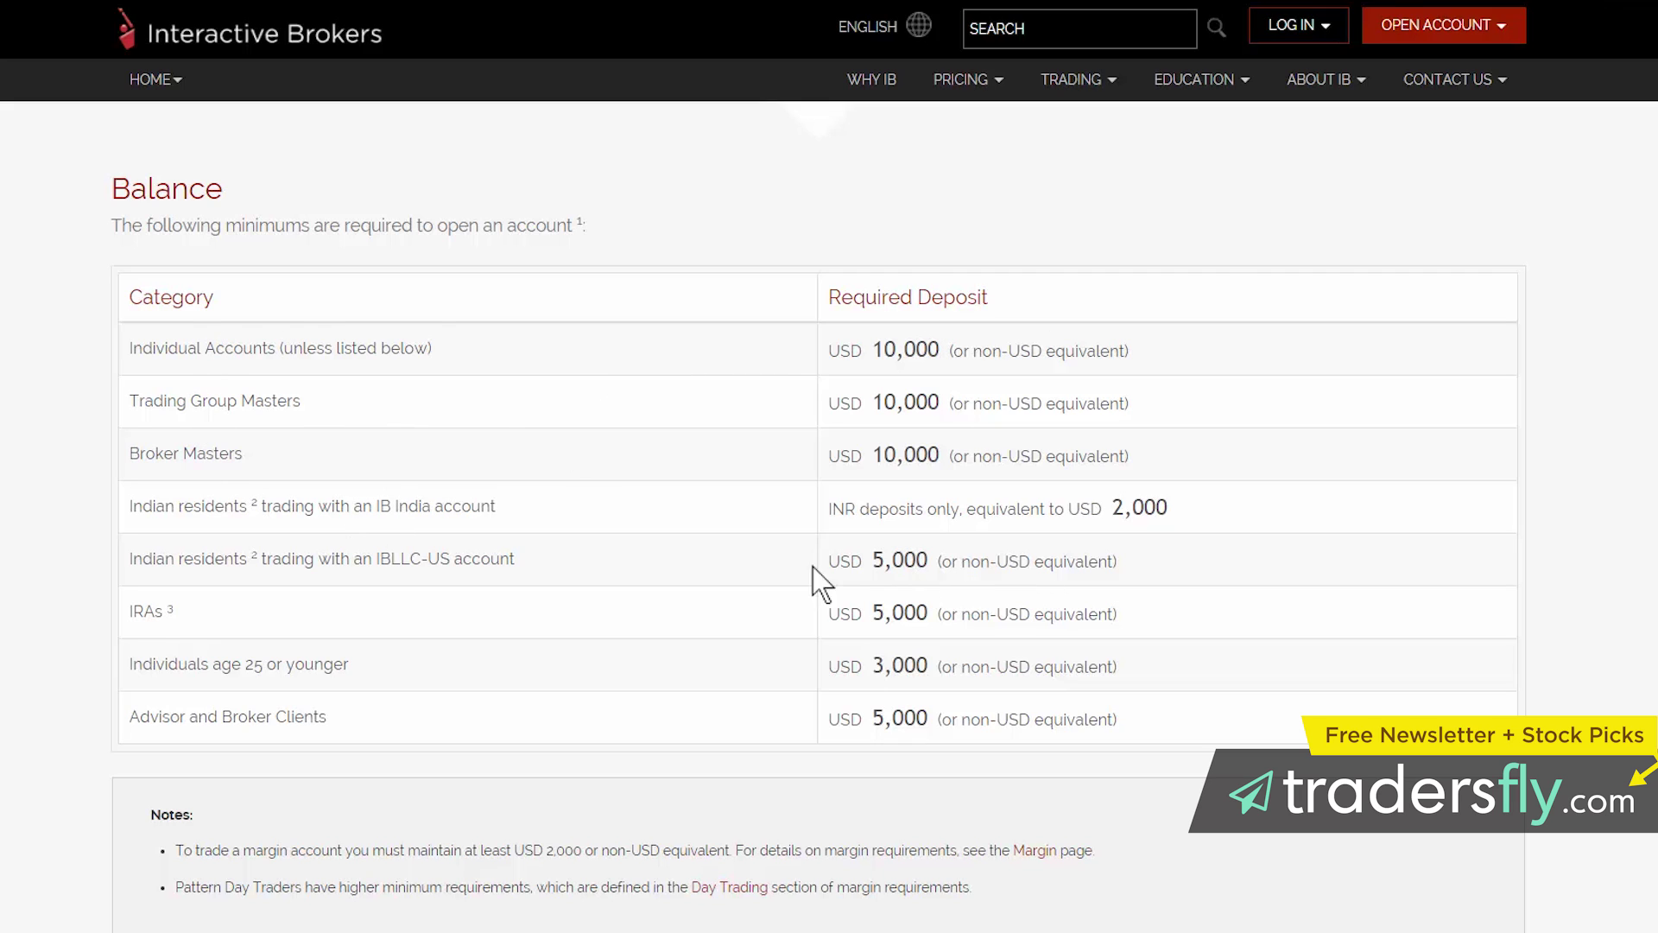
# Examine the Monthly Activity section, including its fee table by account structure and the waiver conditions
pyautogui.scroll(-2, 947, 542)
pyautogui.scroll(-5, 933, 566)
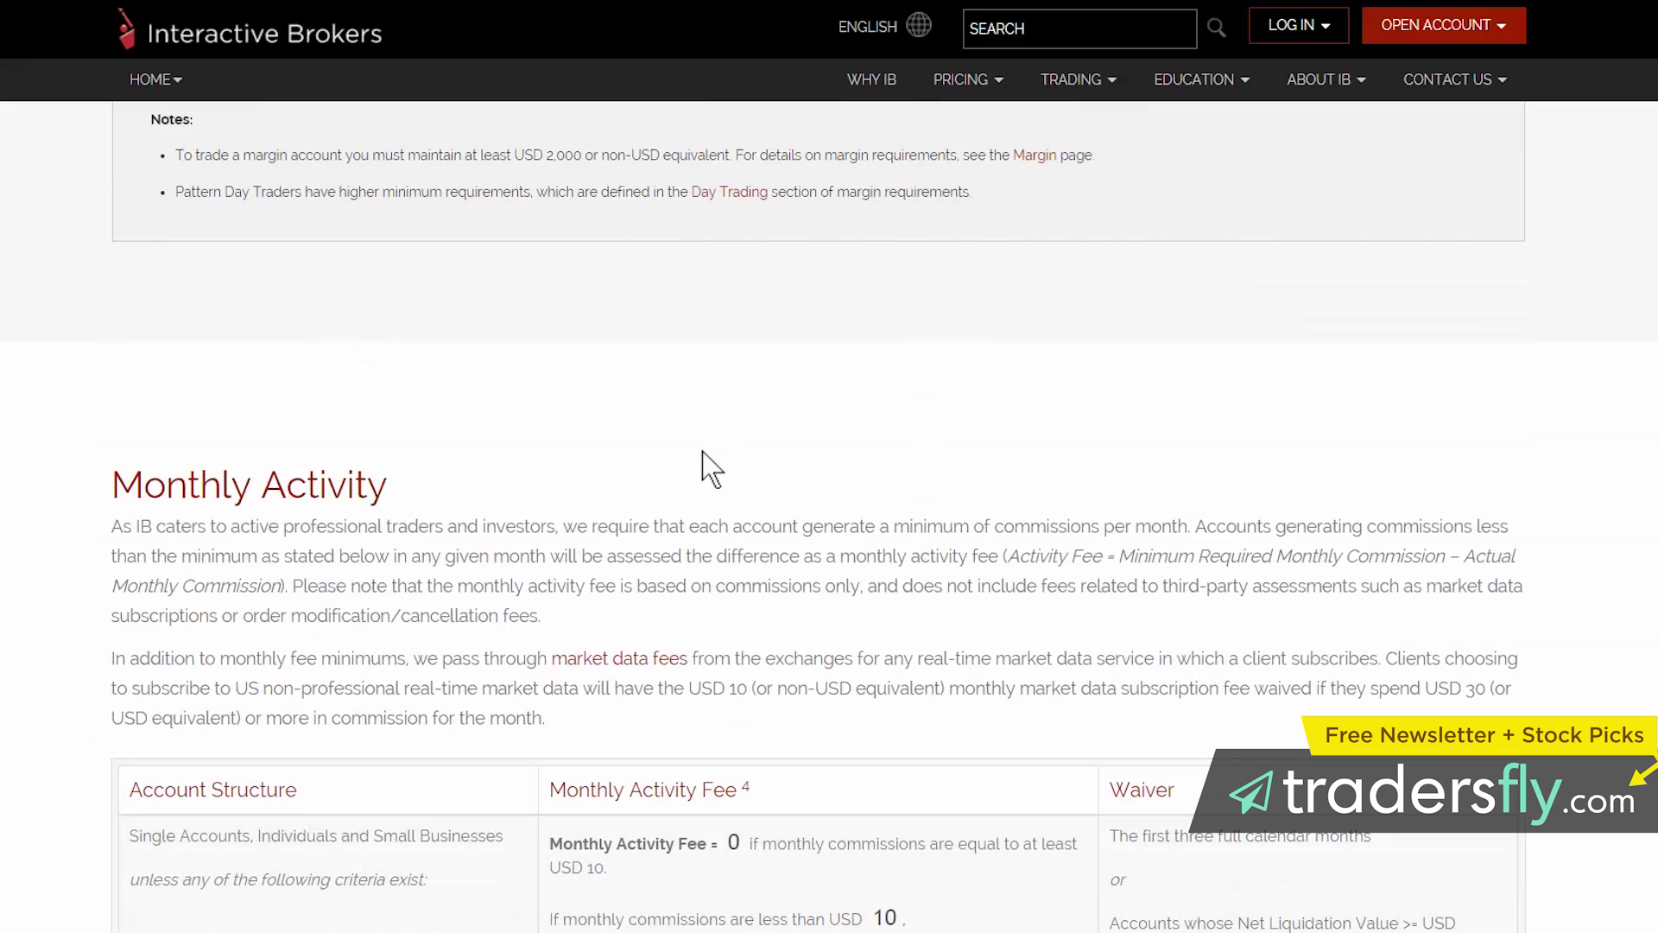
pyautogui.scroll(-4, 702, 453)
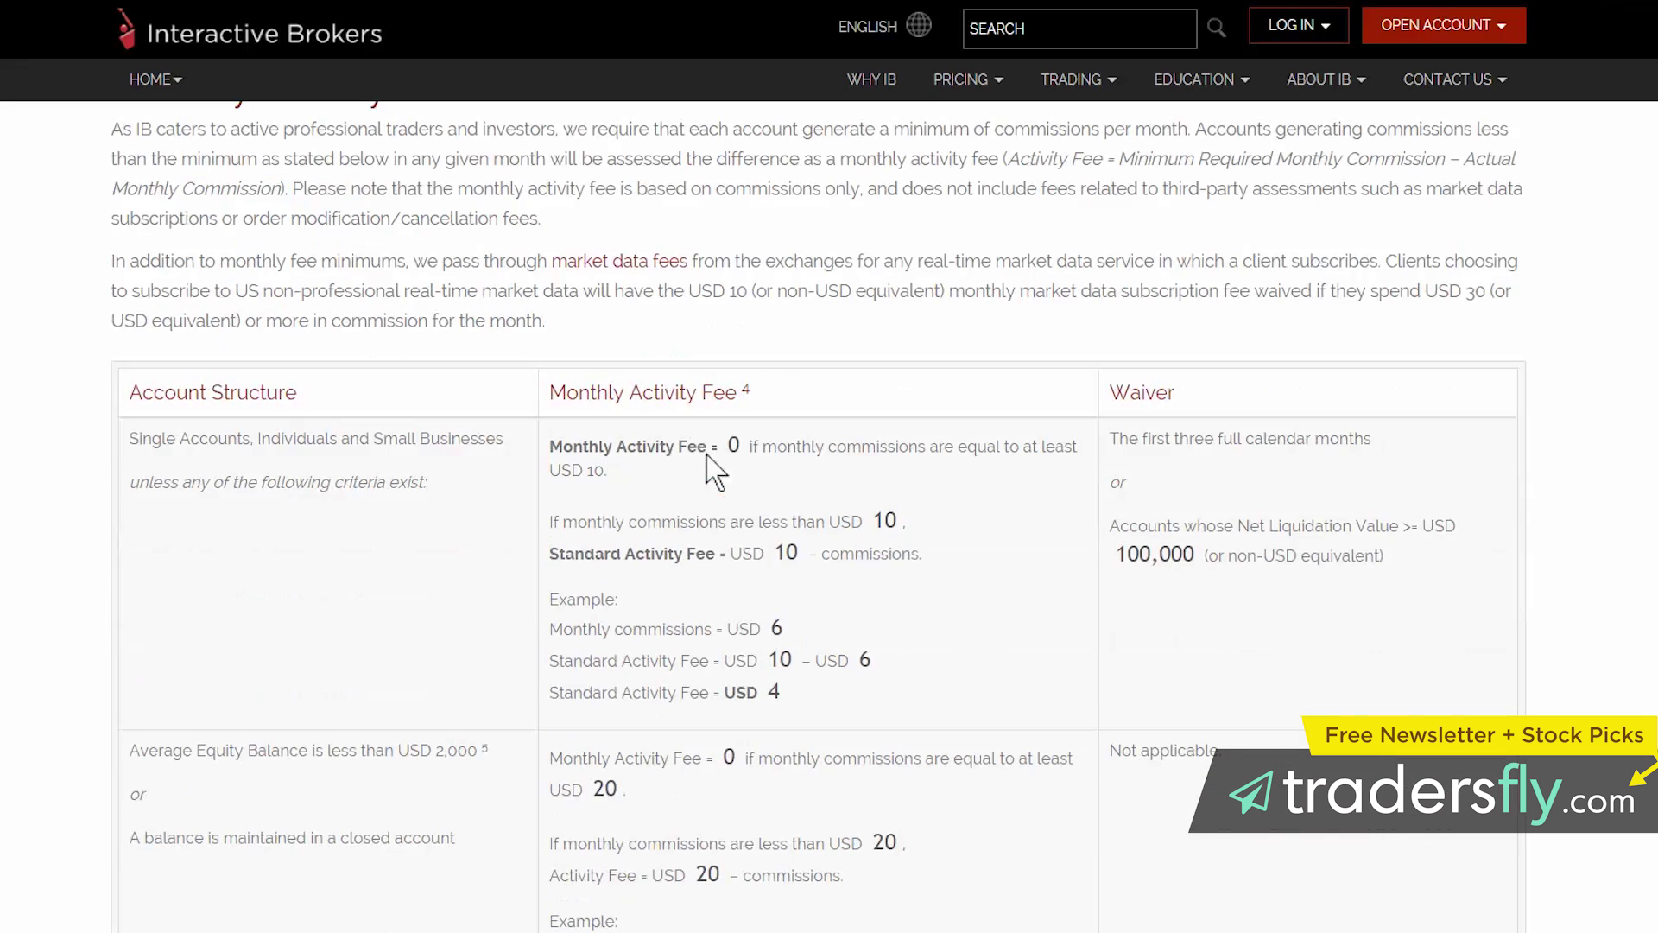
pyautogui.scroll(1, 677, 510)
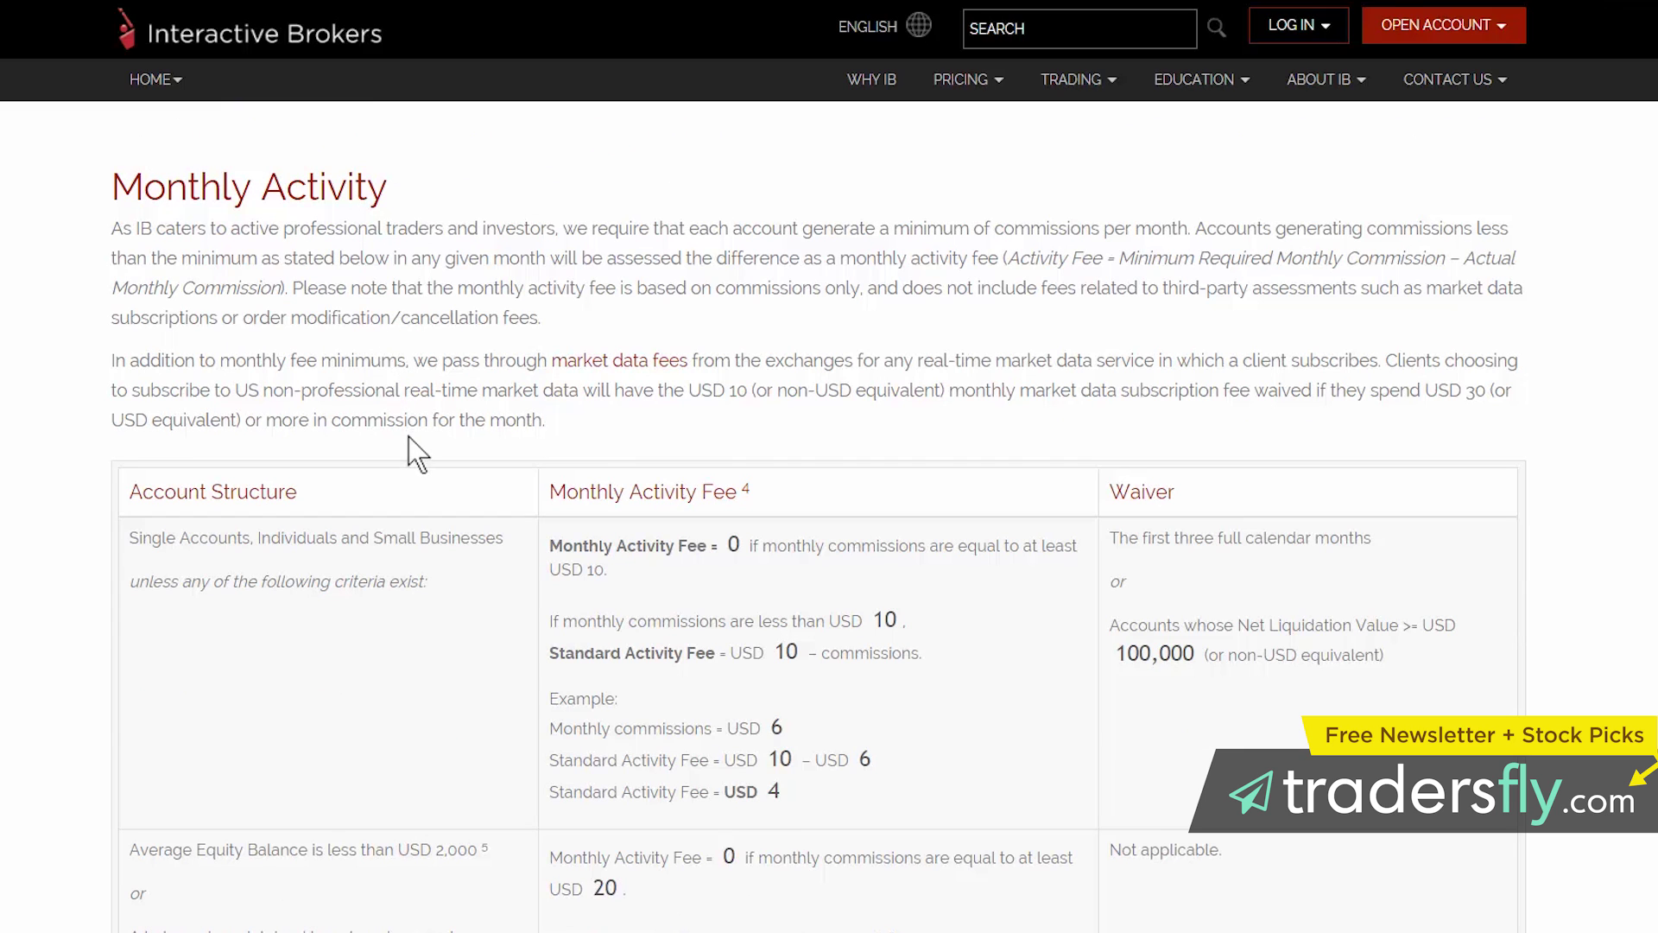
pyautogui.scroll(-3, 404, 484)
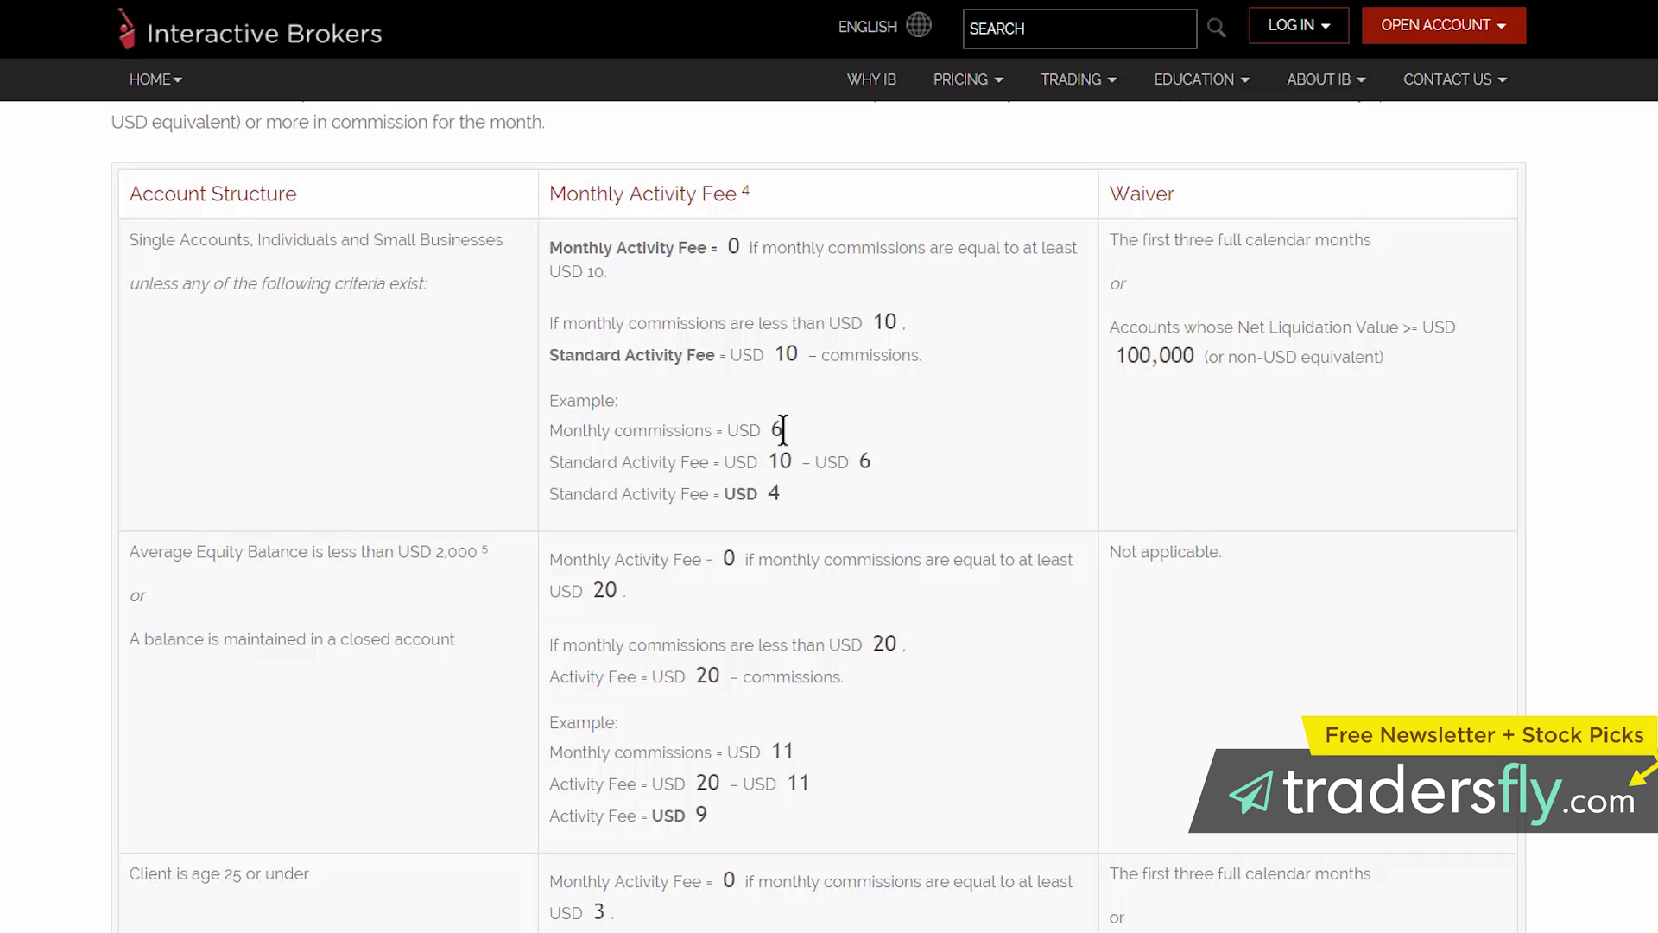
# Review the Monthly Activity Fee table, highlighting the single-account example's fee and checking the other account structures from low-balance accounts to Brokers
pyautogui.moveTo(781, 493); pyautogui.dragTo(548, 492)
pyautogui.click(566, 494)
pyautogui.scroll(-3, 676, 414)
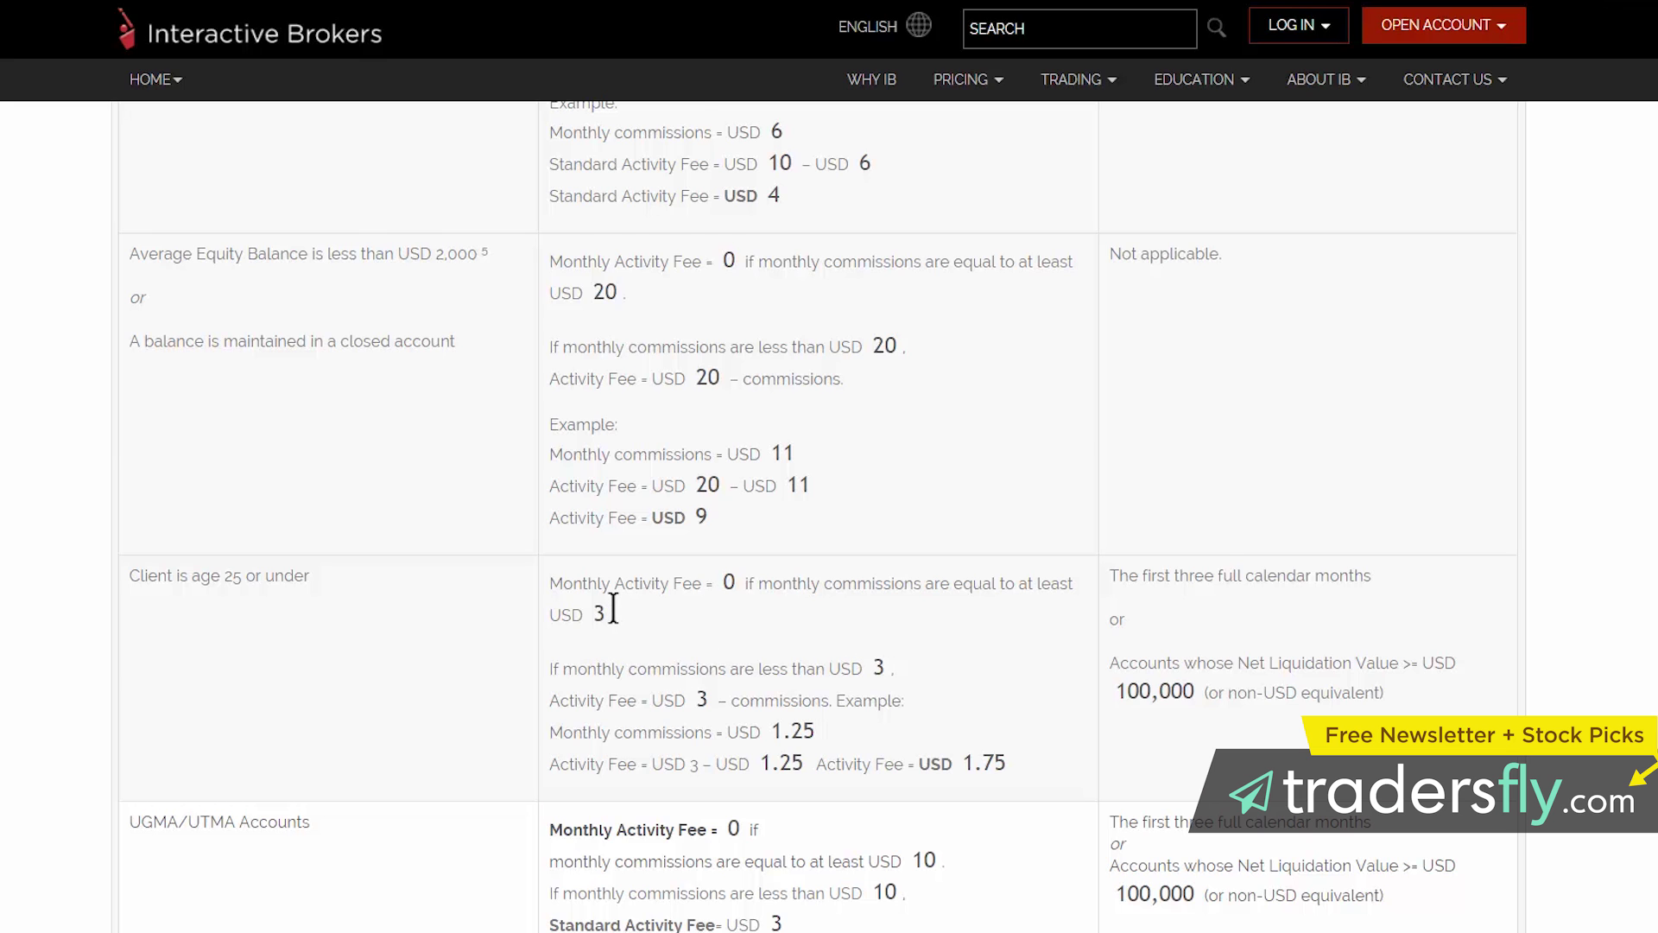
pyautogui.scroll(-1, 613, 609)
pyautogui.scroll(-6, 625, 596)
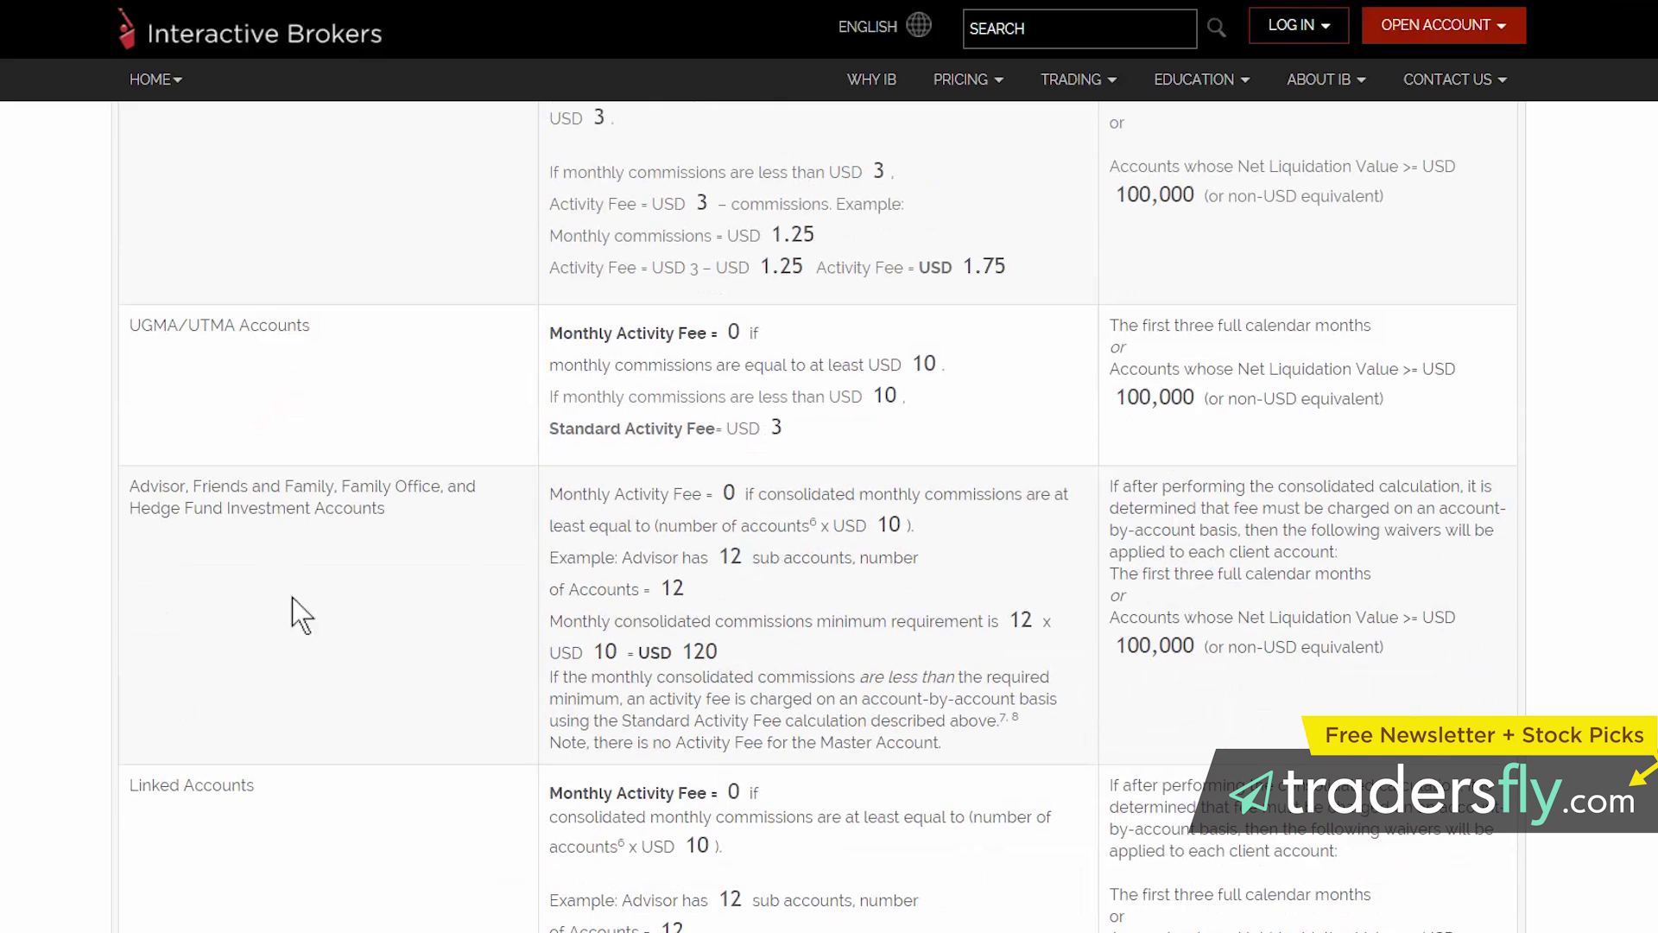
pyautogui.scroll(-9, 767, 609)
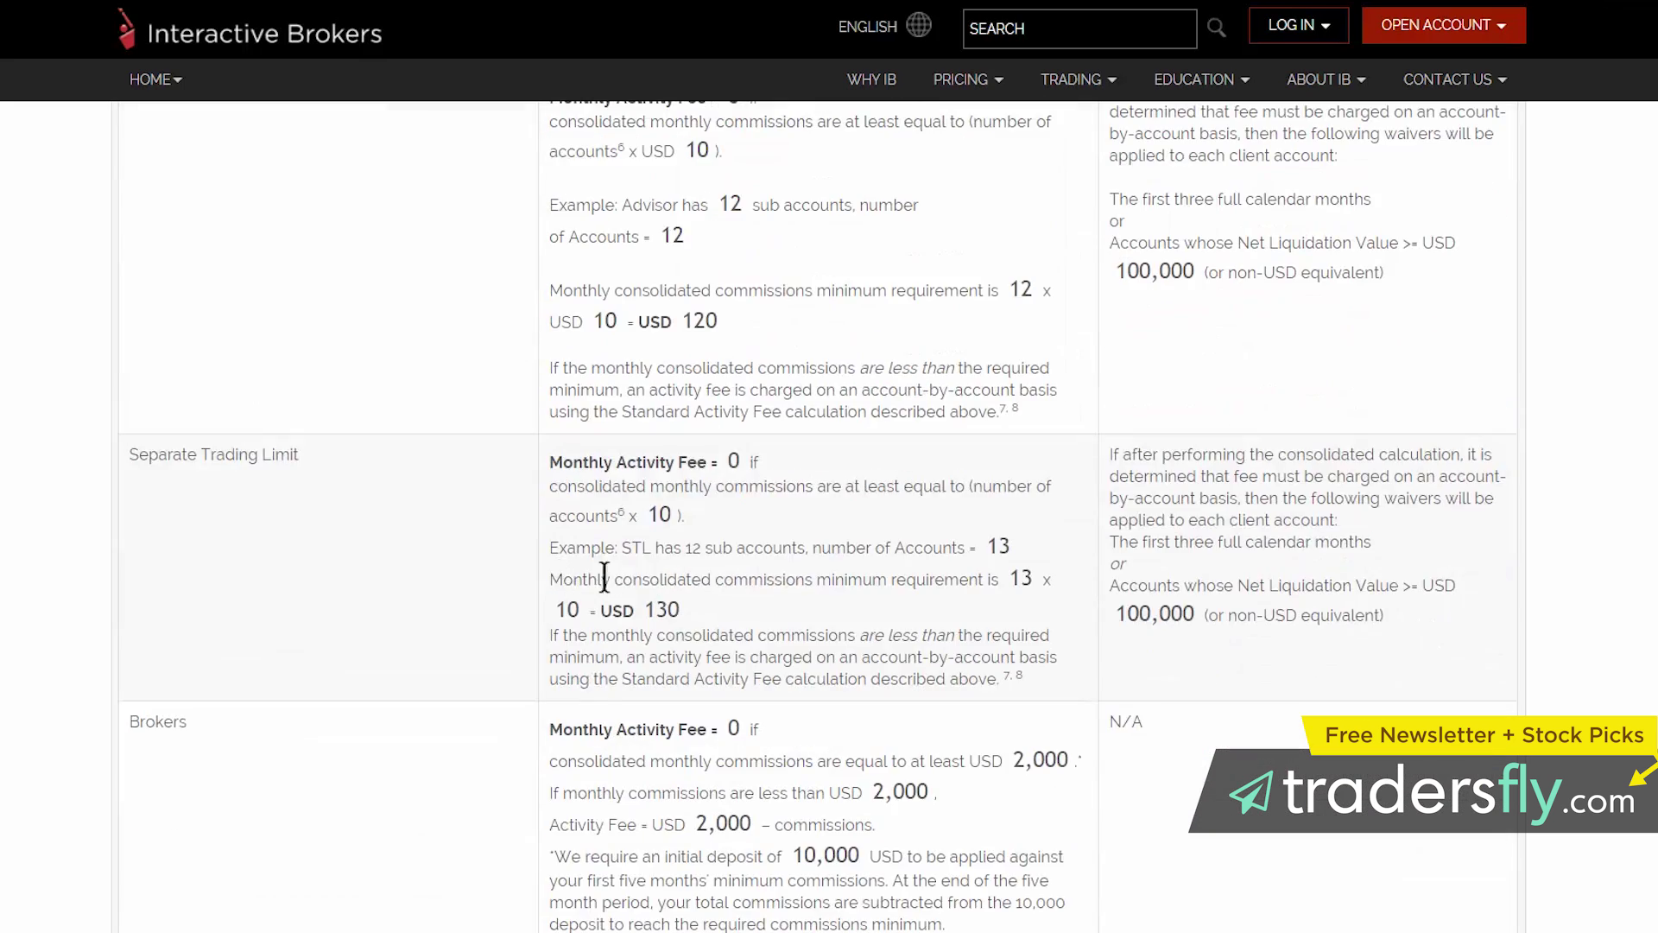
pyautogui.scroll(15, 696, 628)
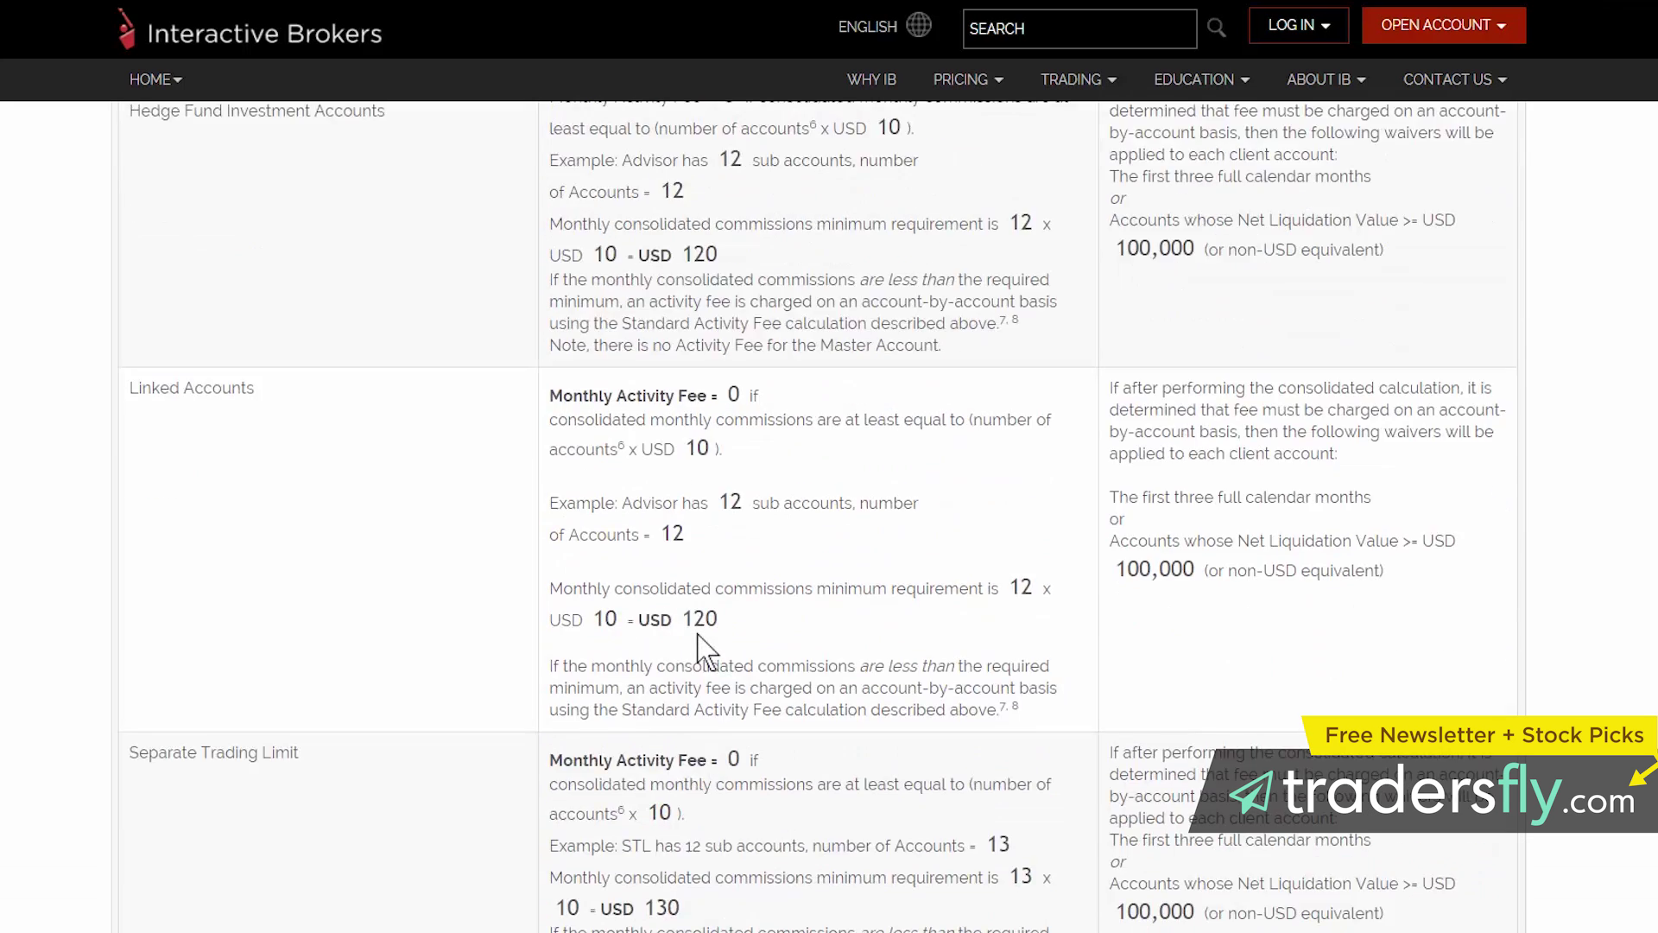
pyautogui.scroll(5, 716, 669)
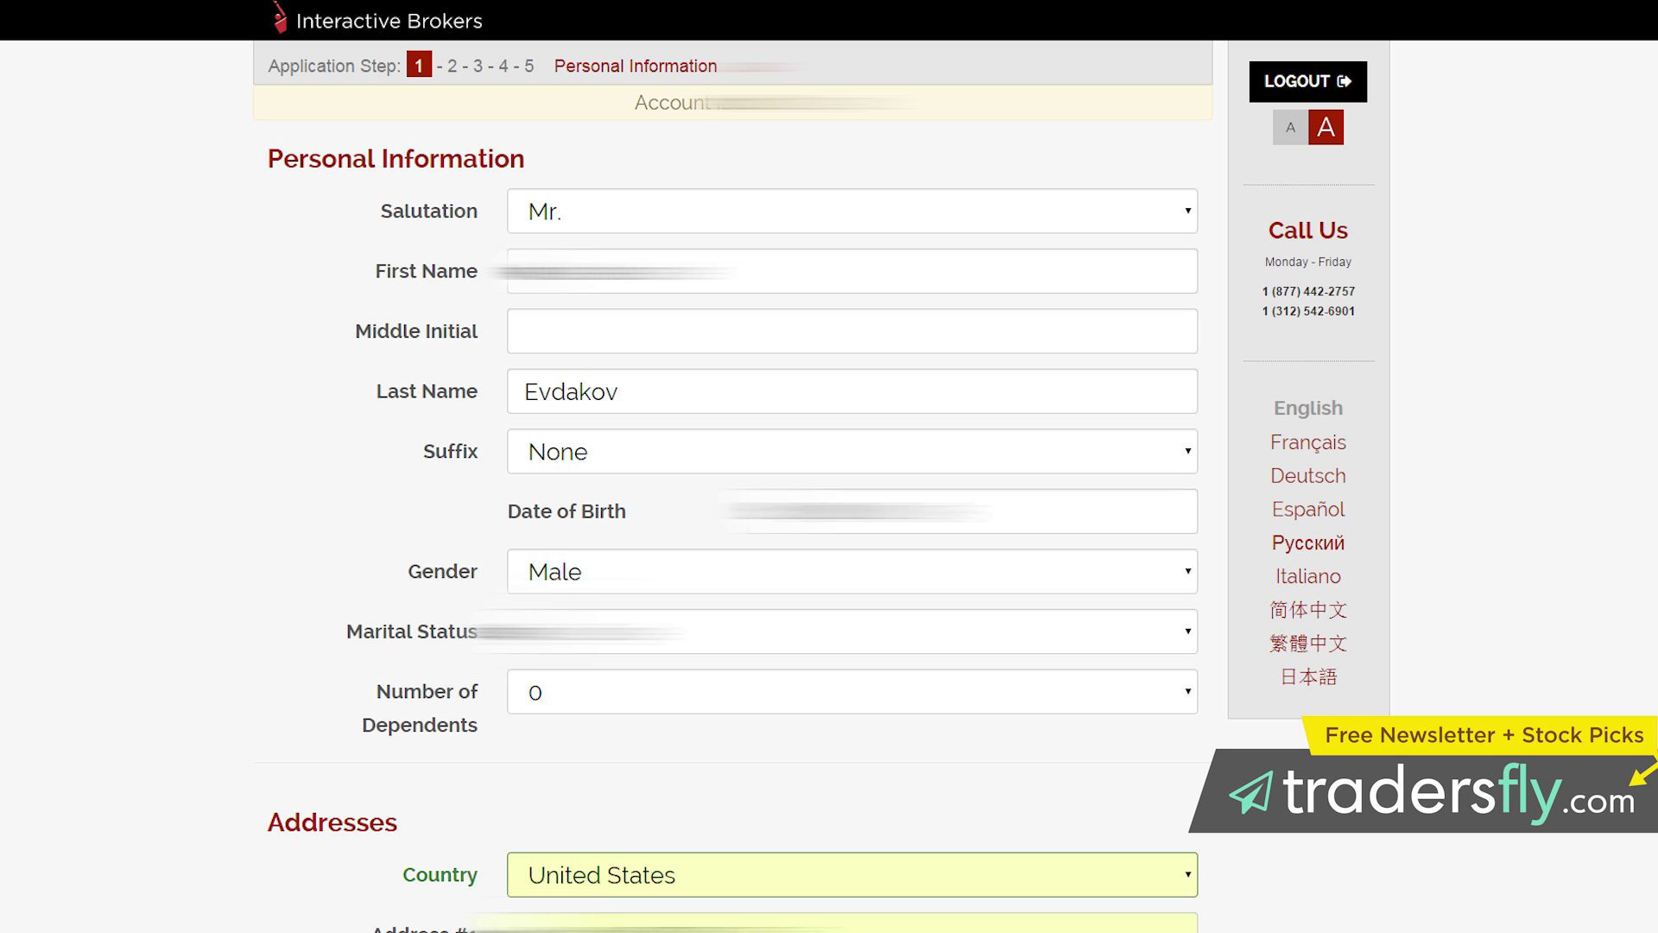
# Examine the Personal Information application page, covering the address, contact, identification, employment and account information sections
pyautogui.scroll(-9, 829, 467)
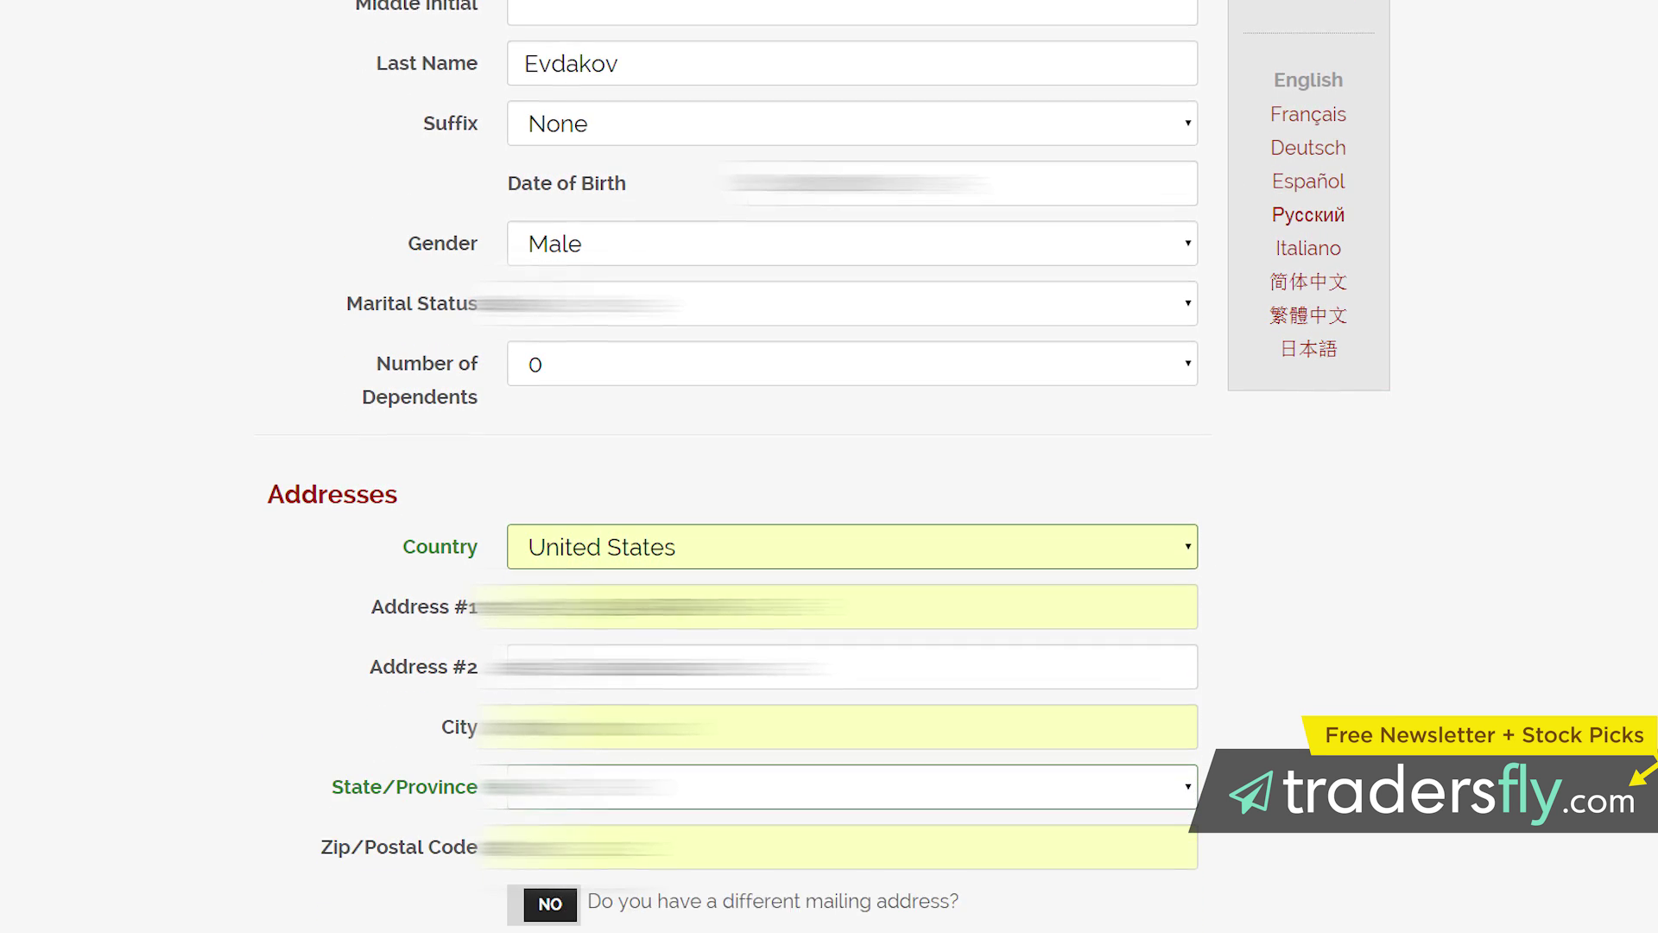
pyautogui.scroll(-1, 829, 467)
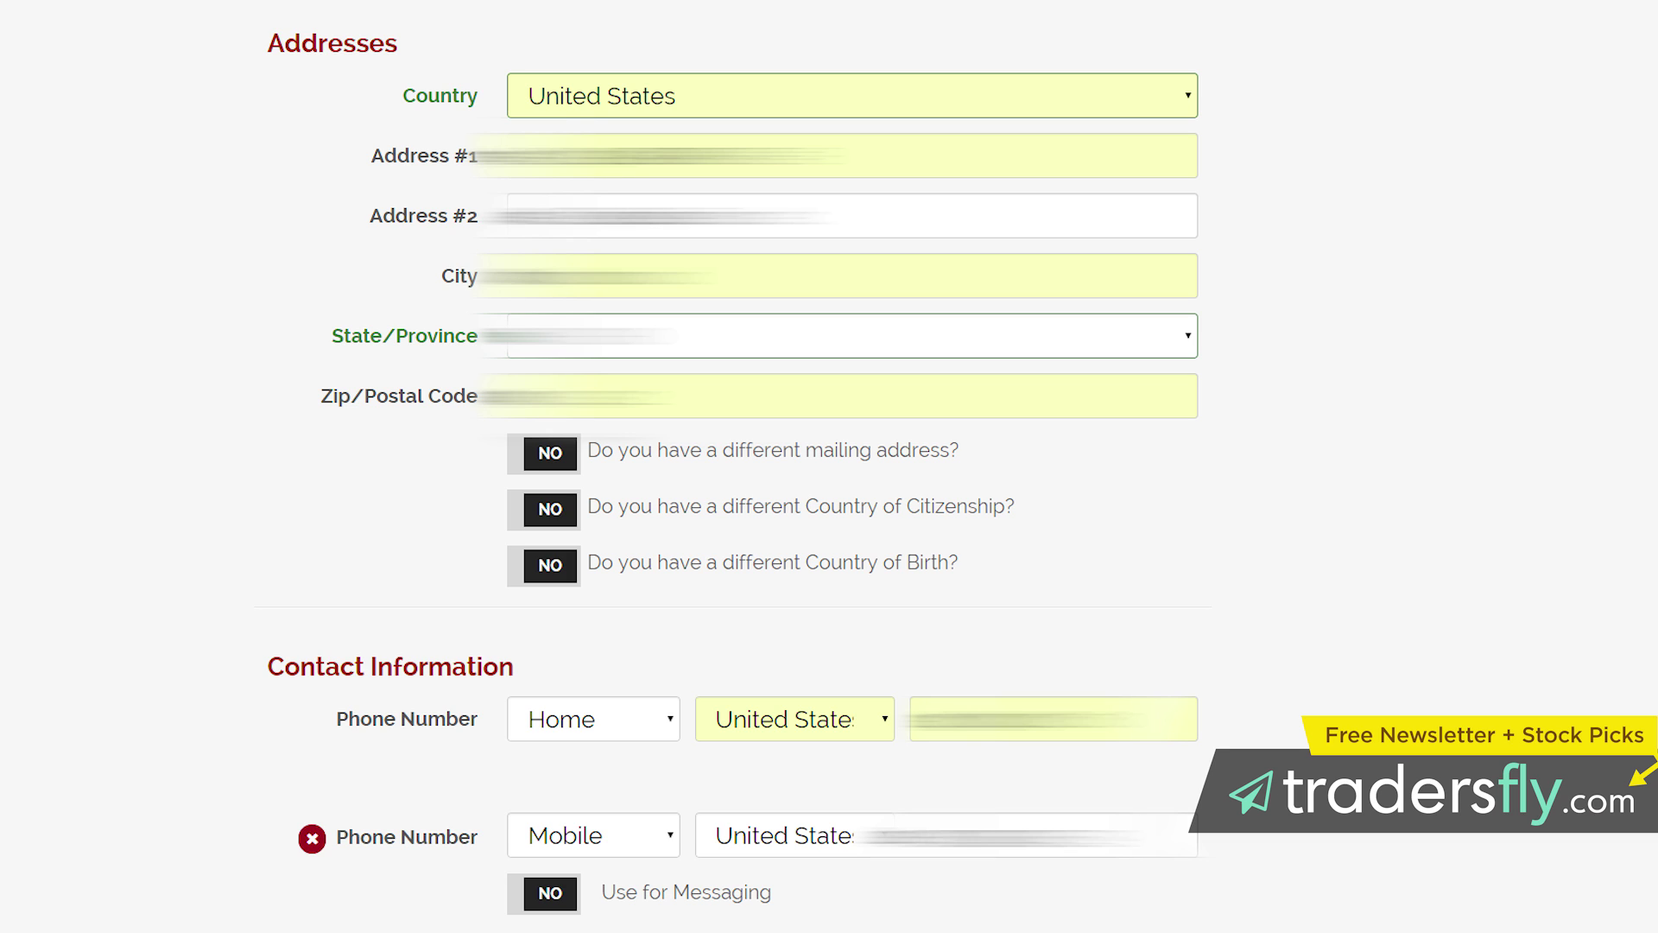
pyautogui.scroll(-3, 733, 467)
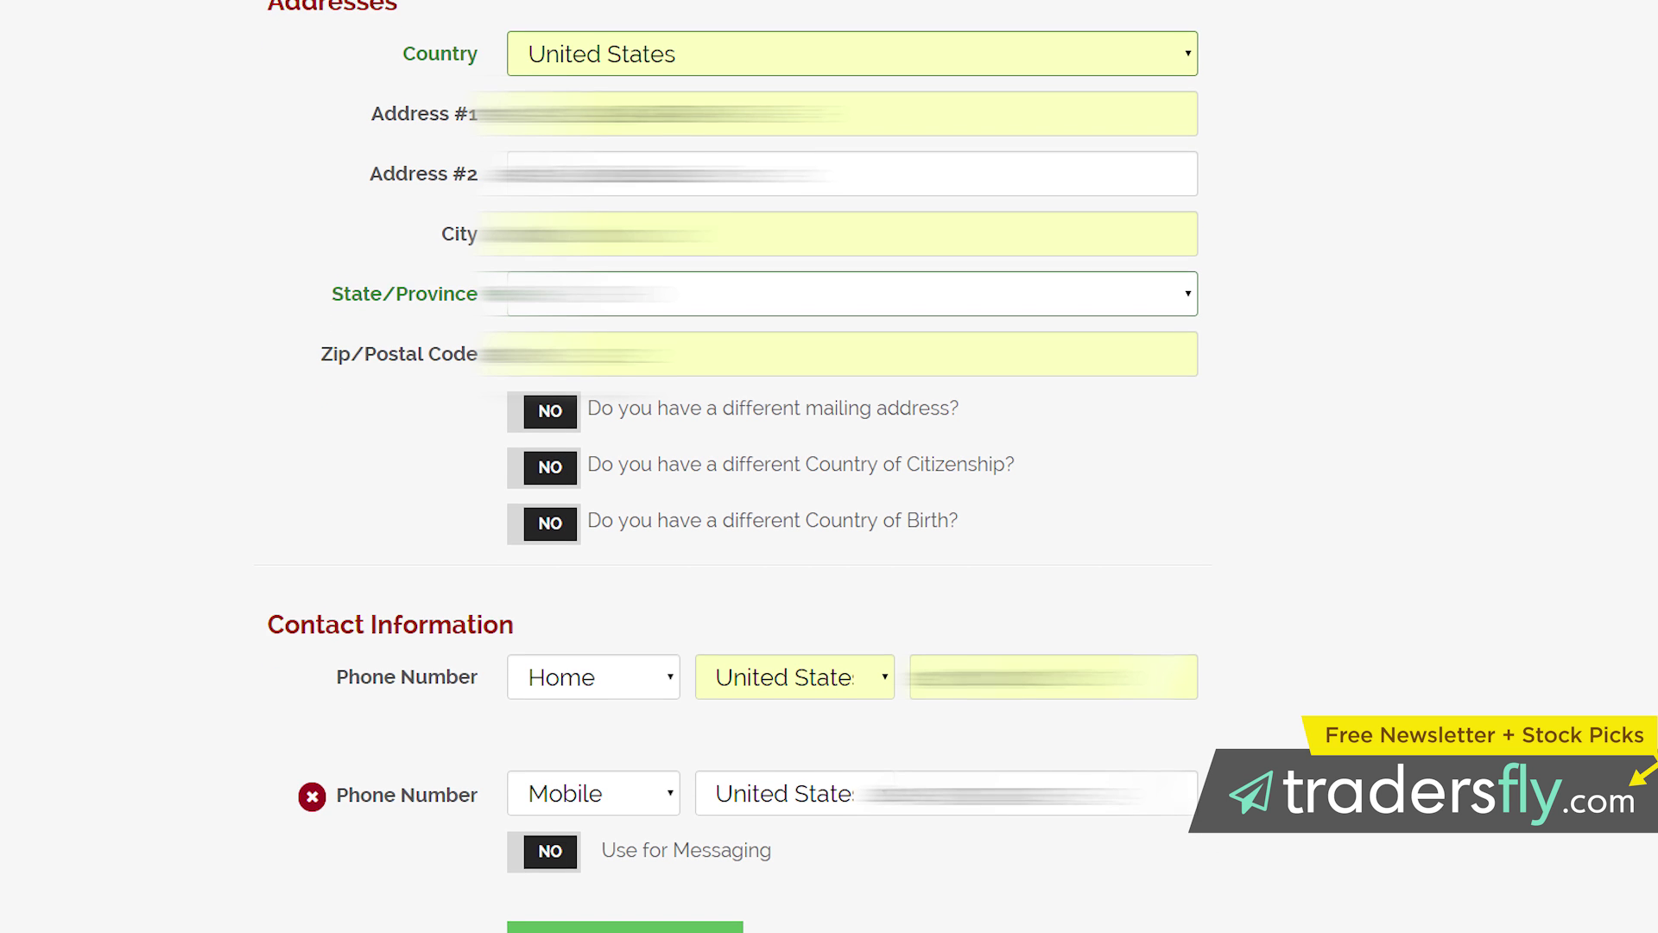
pyautogui.scroll(-4, 734, 467)
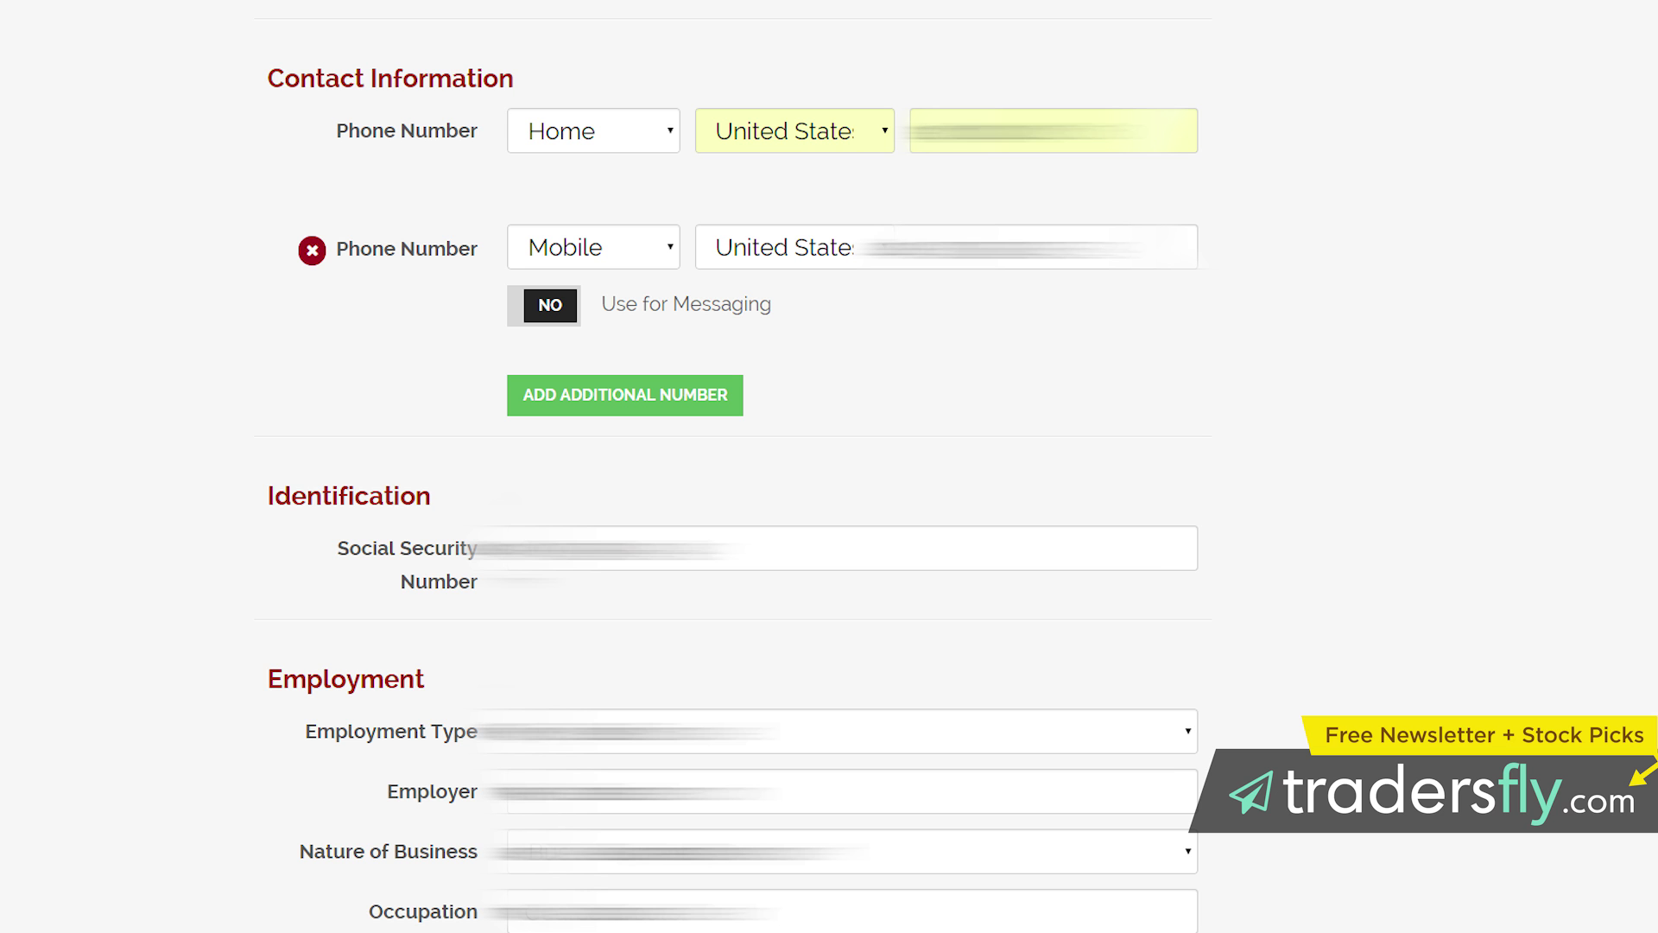
pyautogui.scroll(-3, 733, 466)
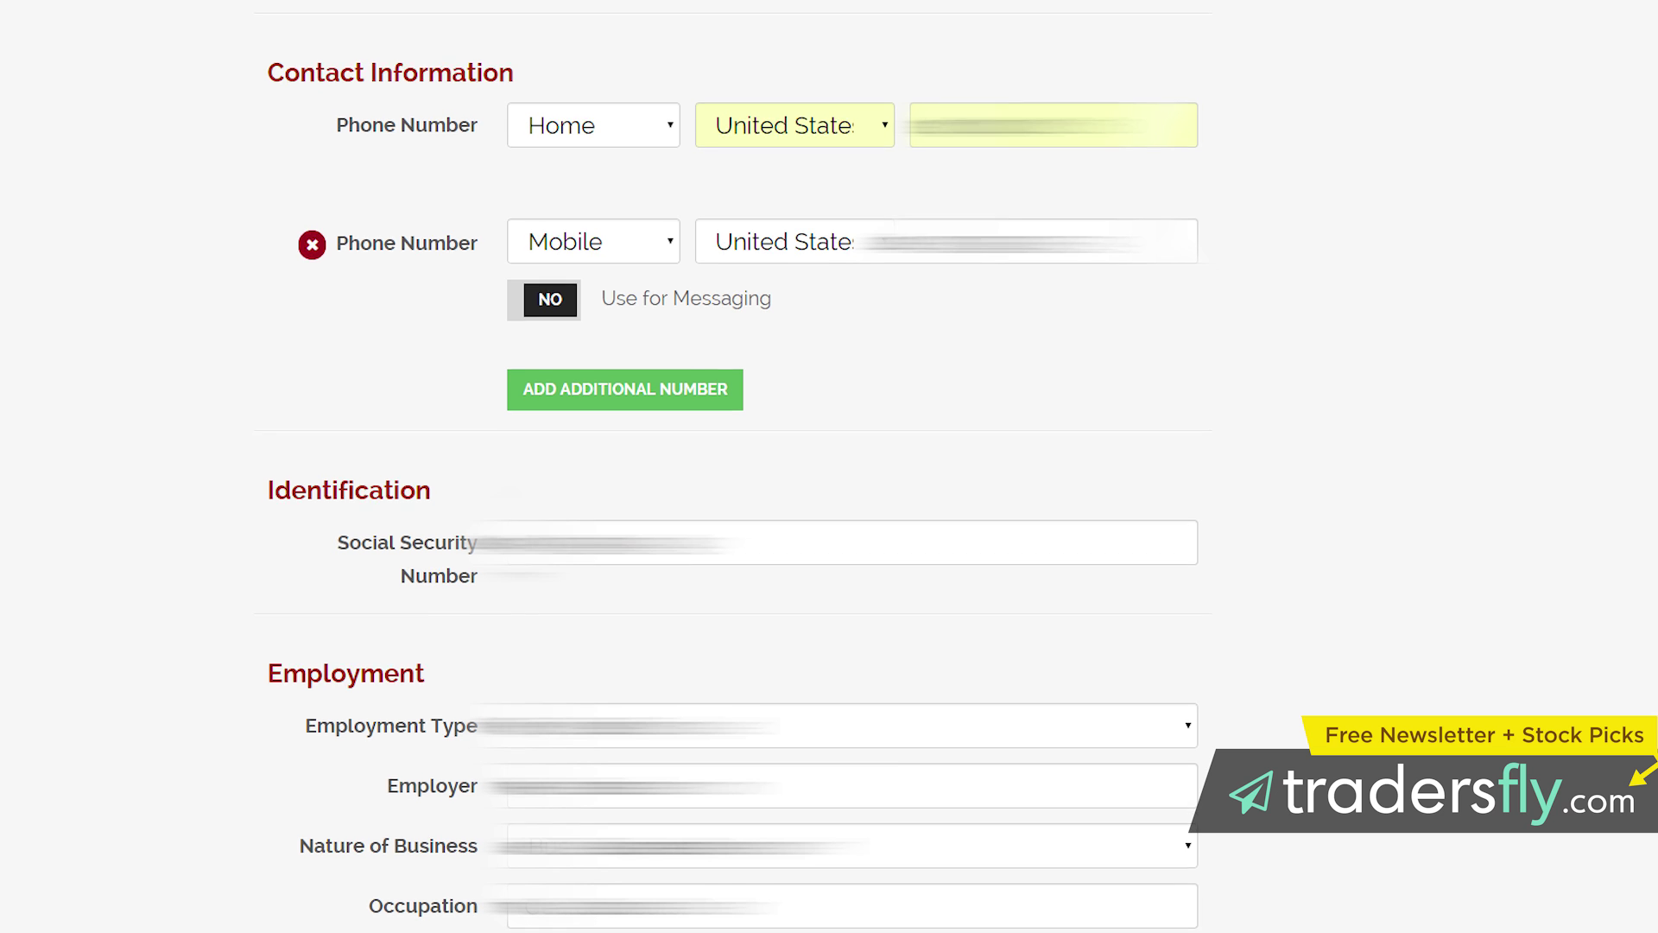
pyautogui.scroll(-4, 733, 466)
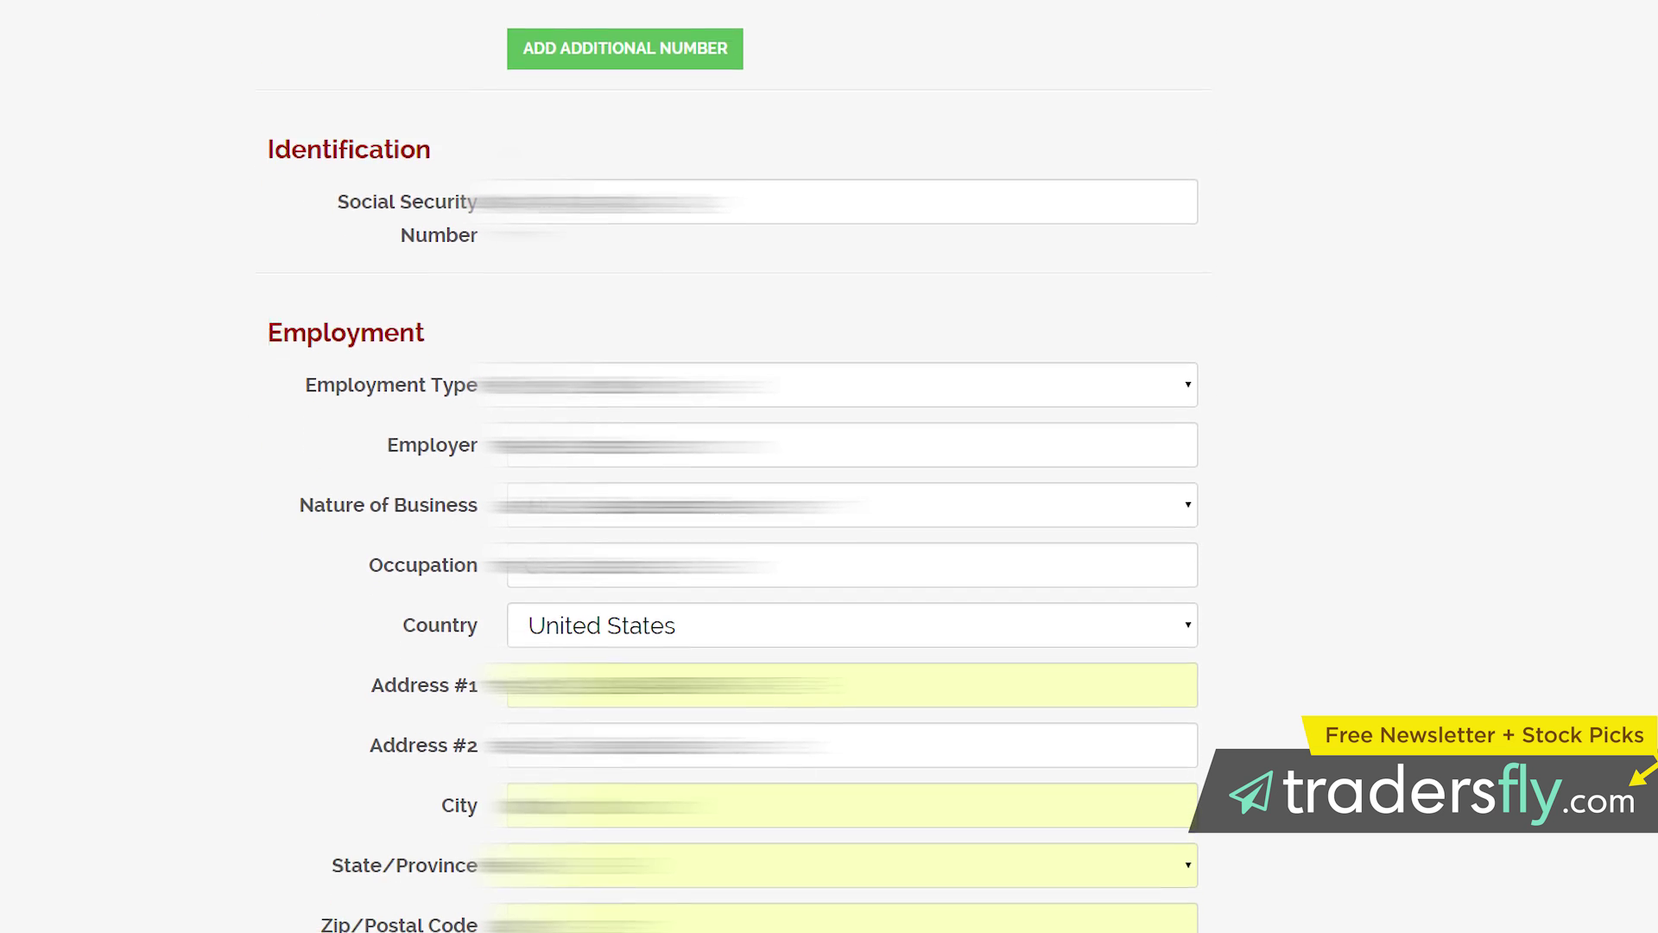
pyautogui.scroll(-1, 733, 466)
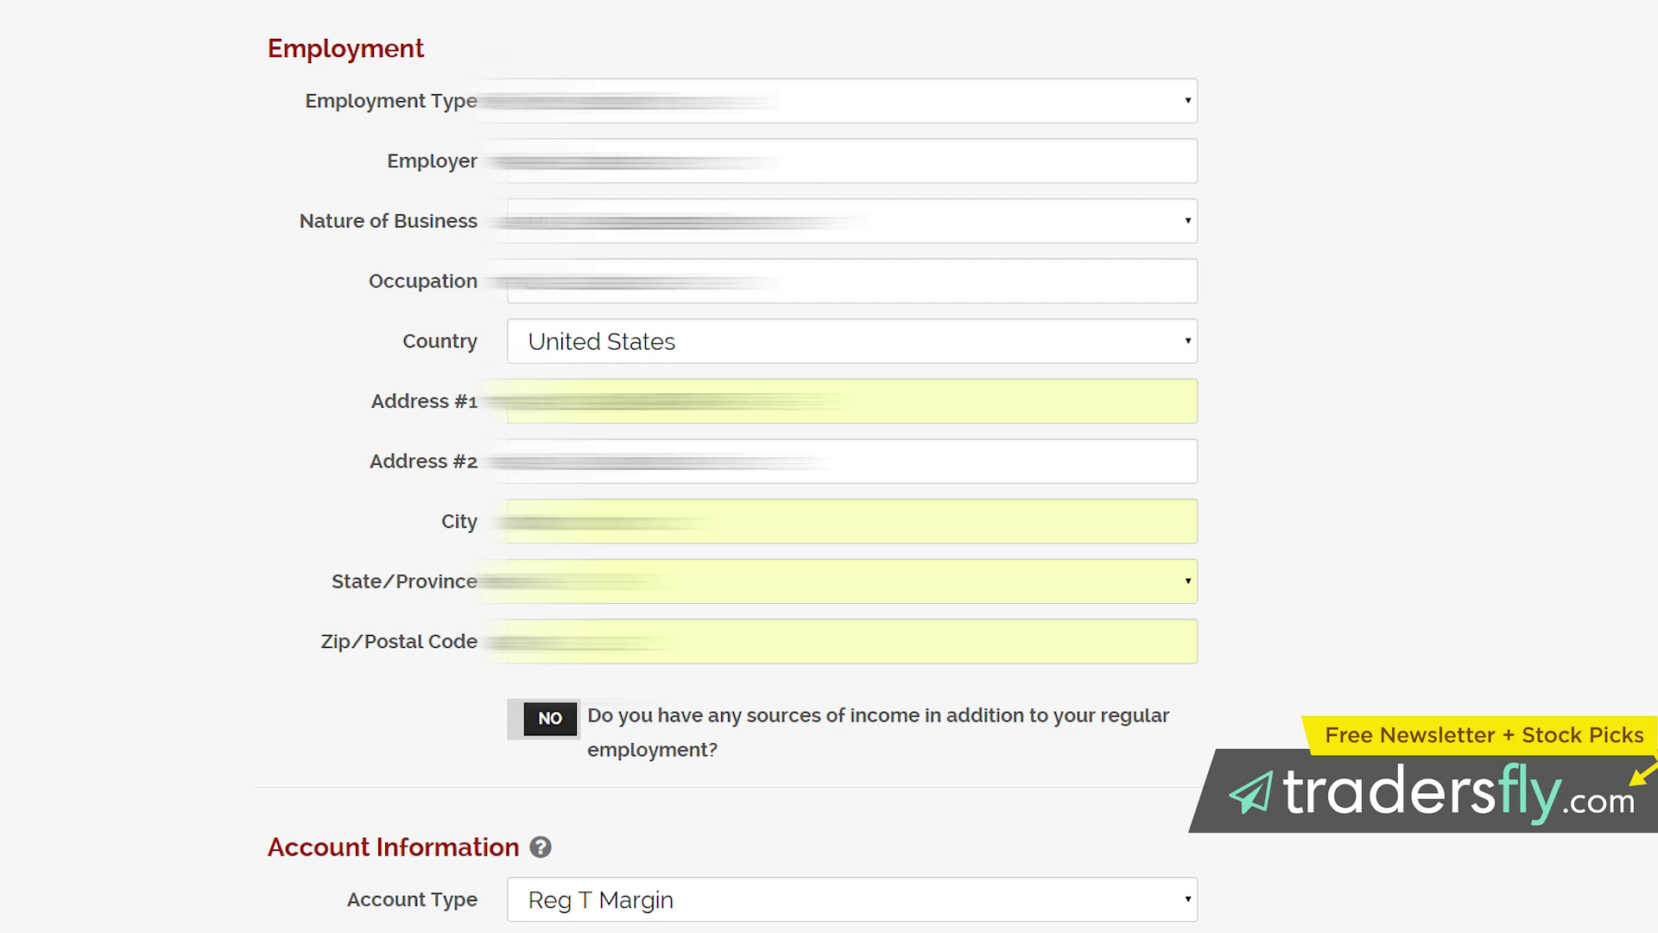
pyautogui.scroll(-3, 829, 484)
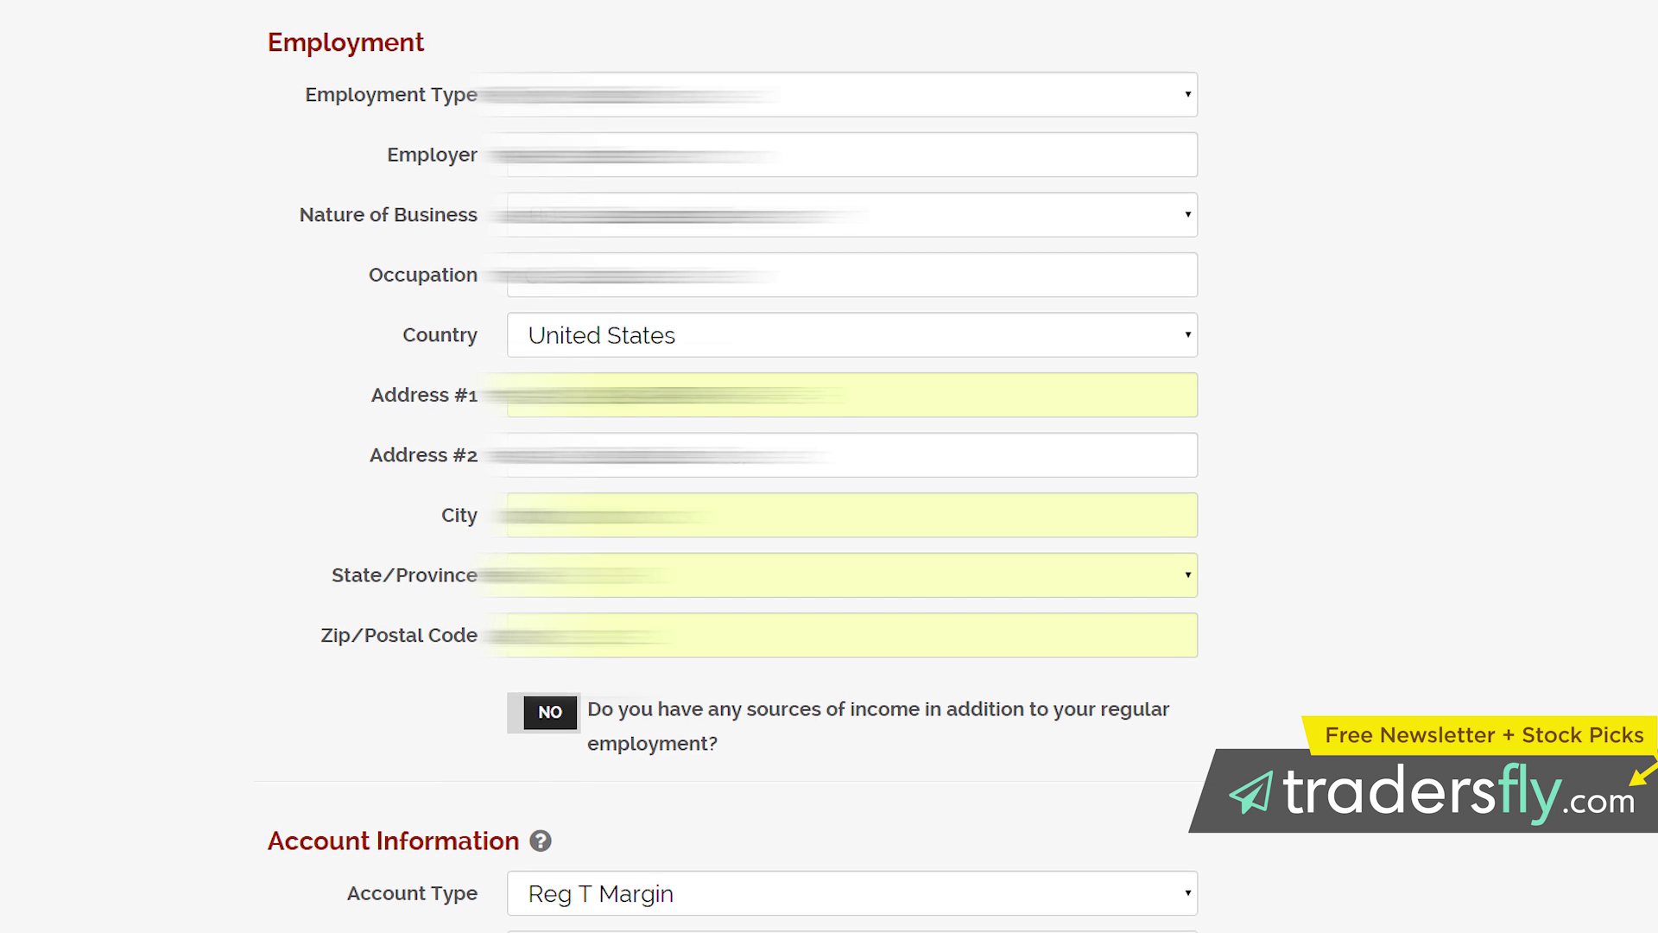
pyautogui.scroll(-1, 829, 484)
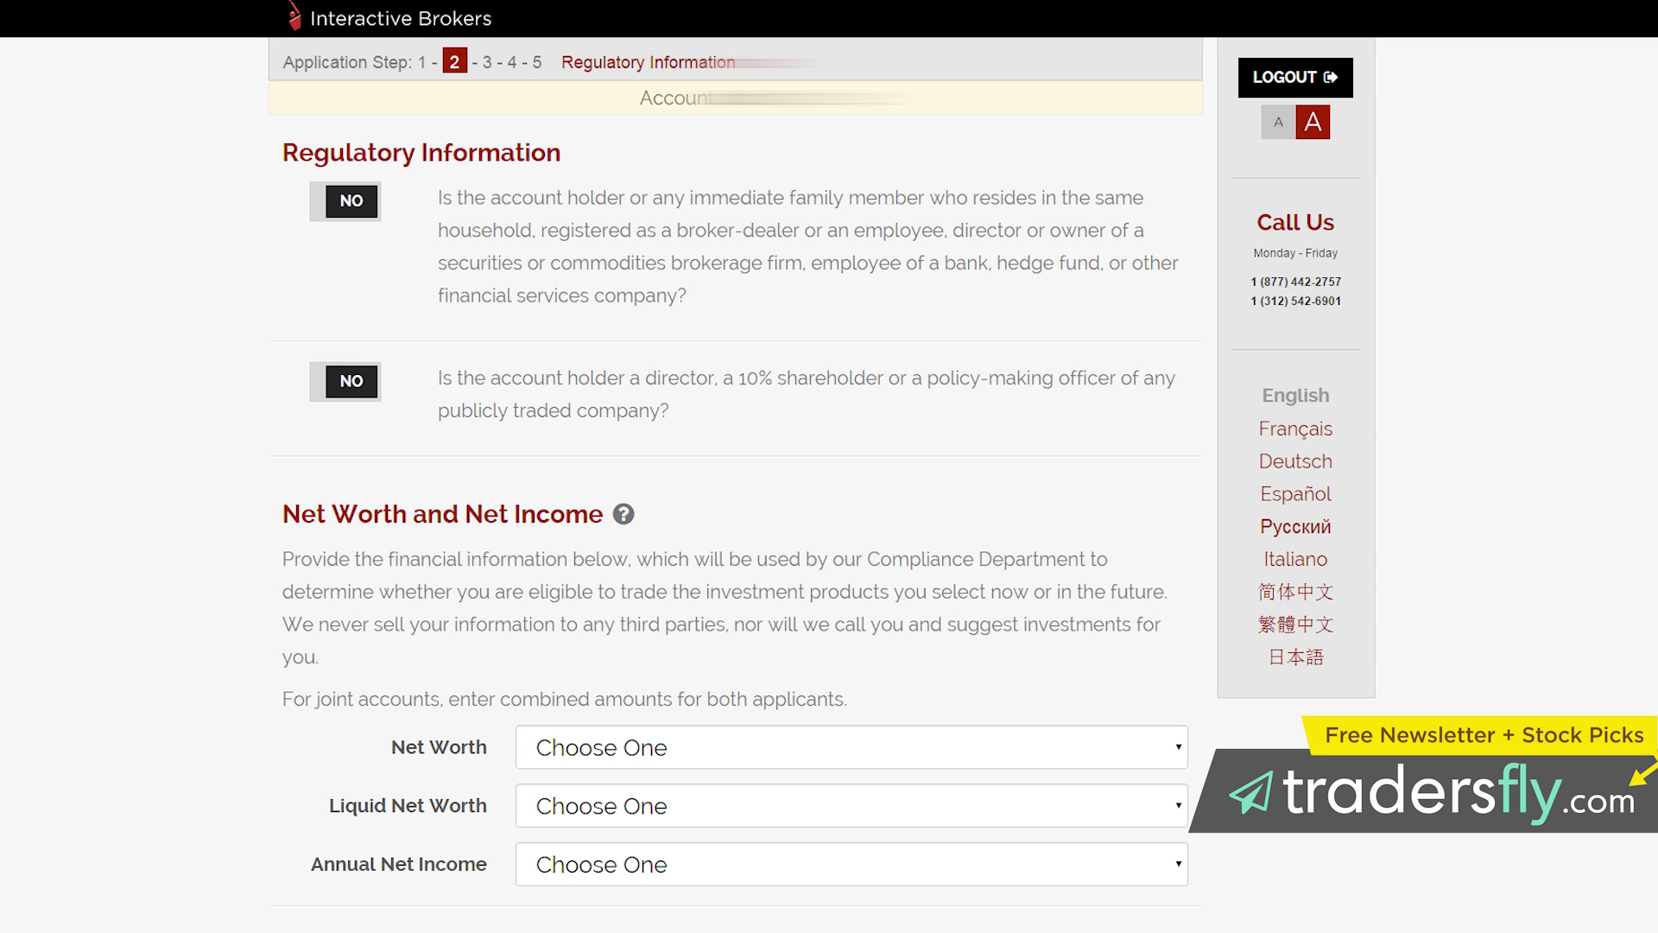
# Review the Regulatory Information page, including the net worth and income, investment objectives and investment experience sections
pyautogui.scroll(-4, 828, 466)
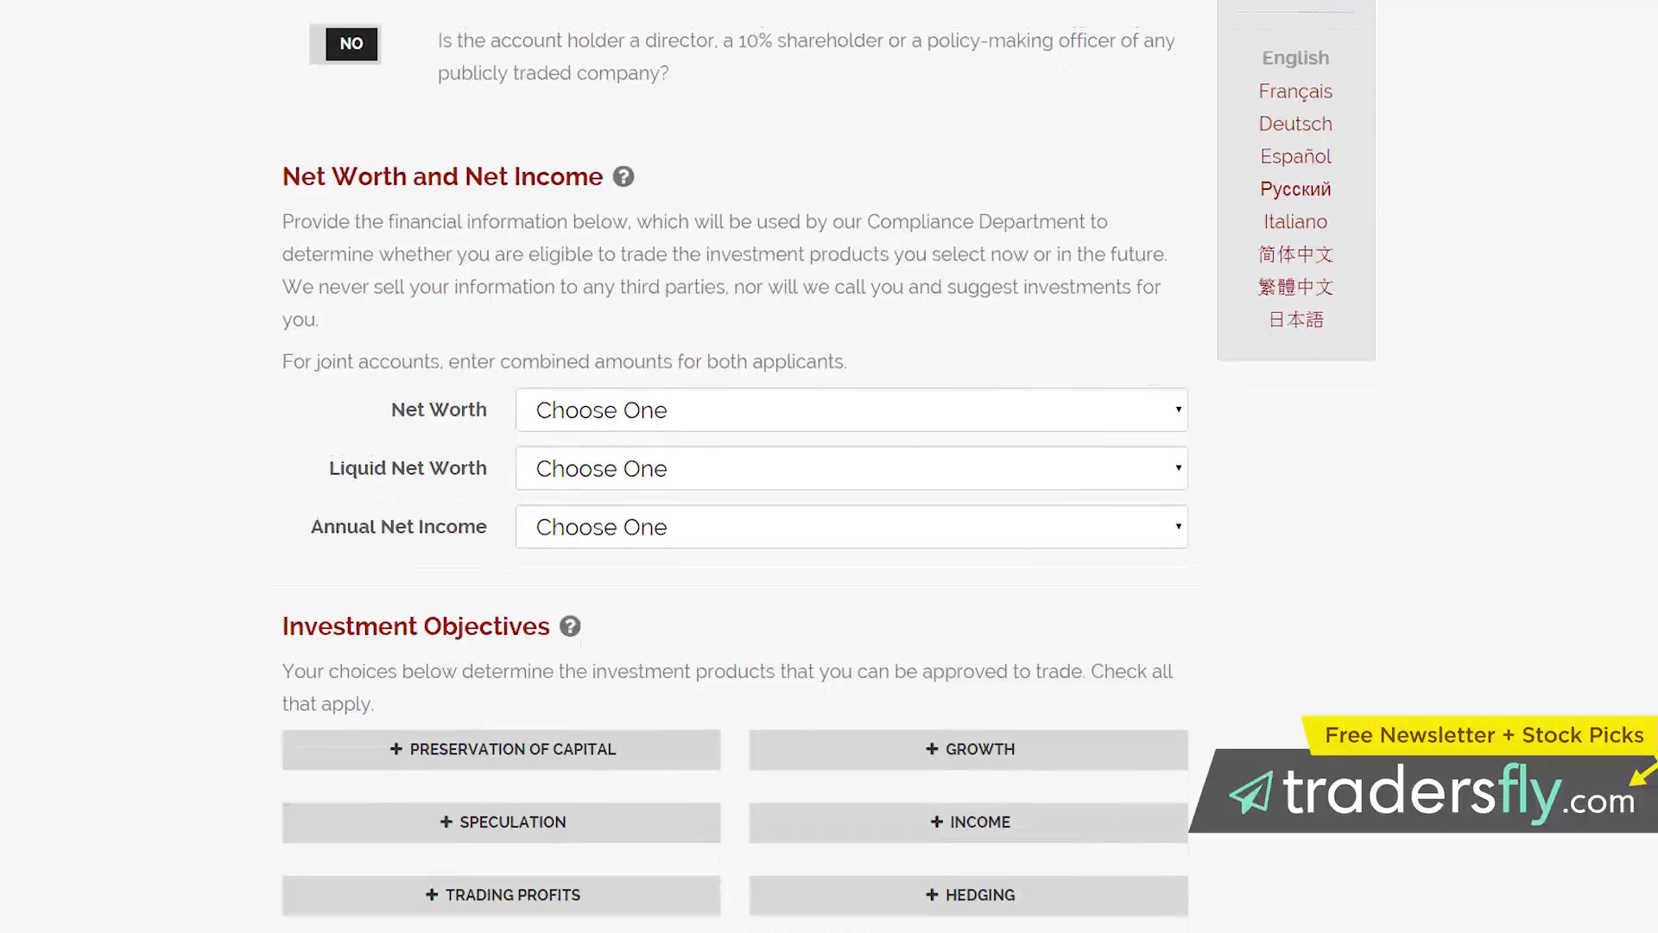
pyautogui.scroll(-1, 829, 467)
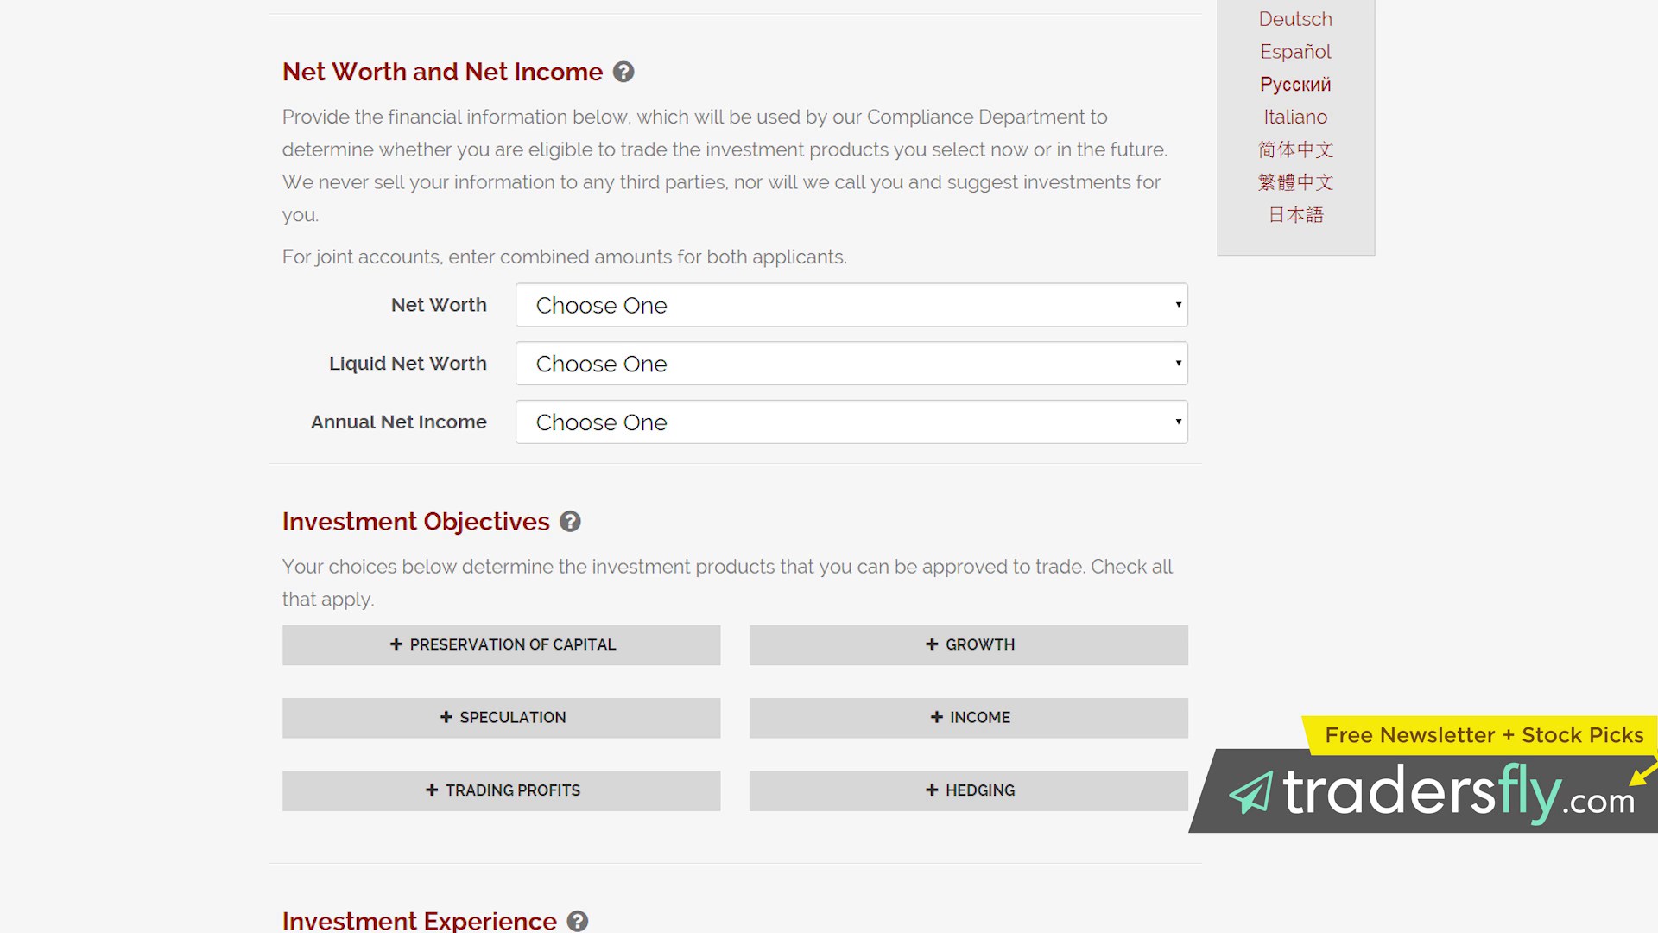
pyautogui.scroll(-3, 829, 466)
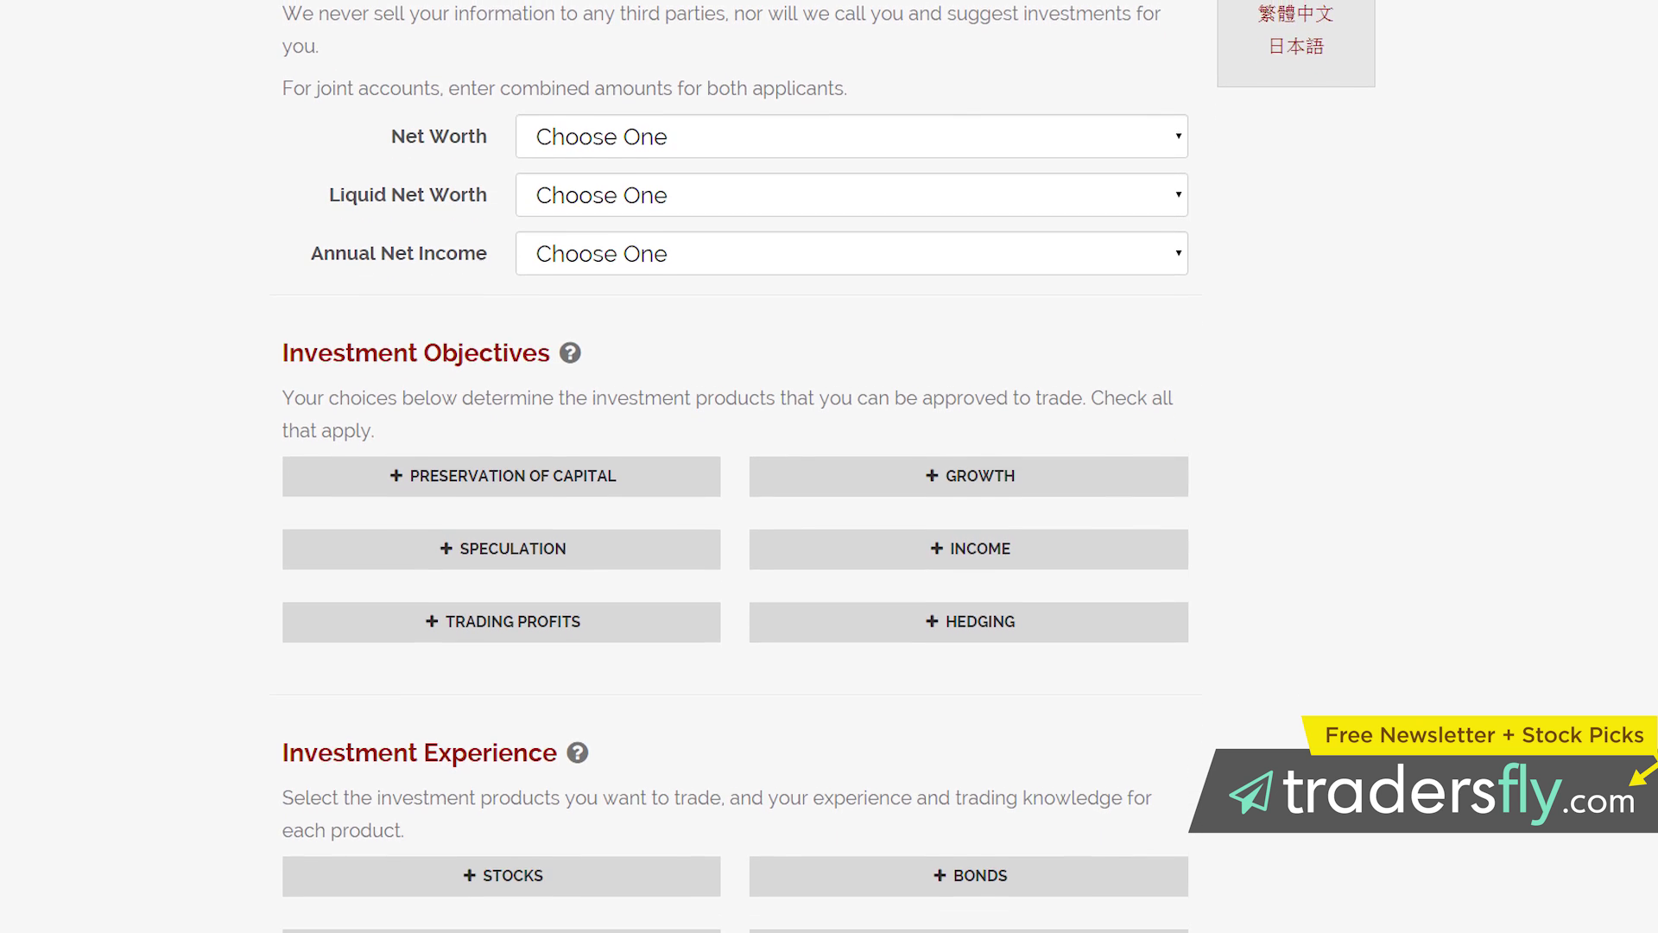
pyautogui.scroll(-3, 829, 466)
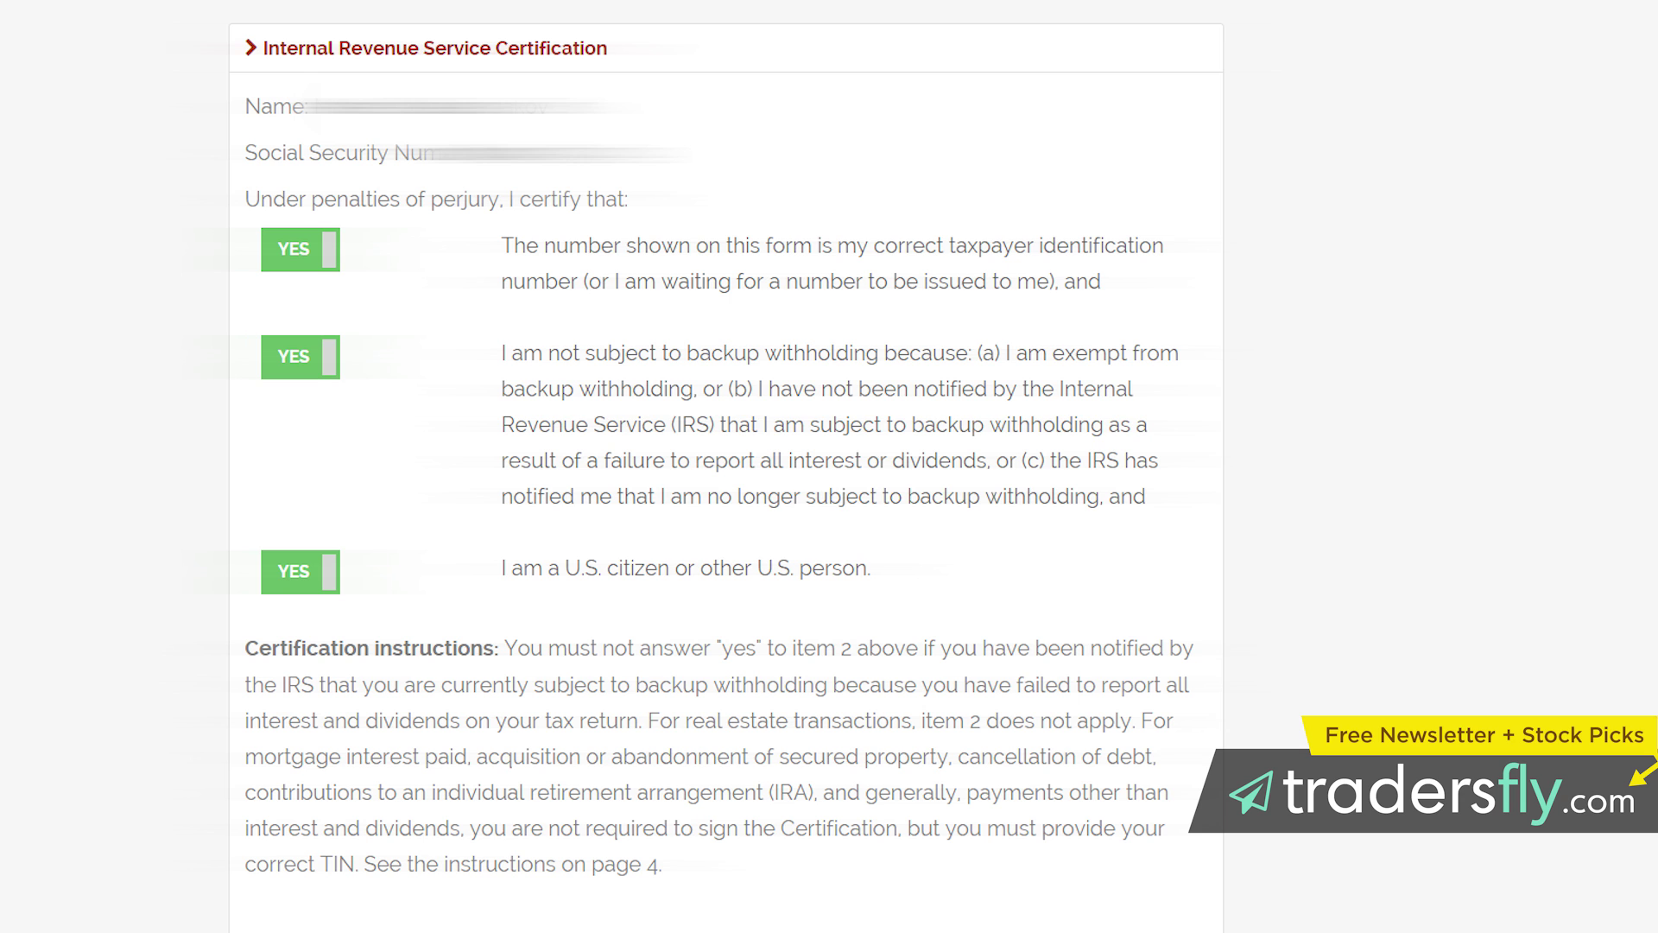
# Review the Internal Revenue Service Certification with its signature terms, and the forms listed under Risk Disclosures & Agreements
pyautogui.scroll(-7, 726, 466)
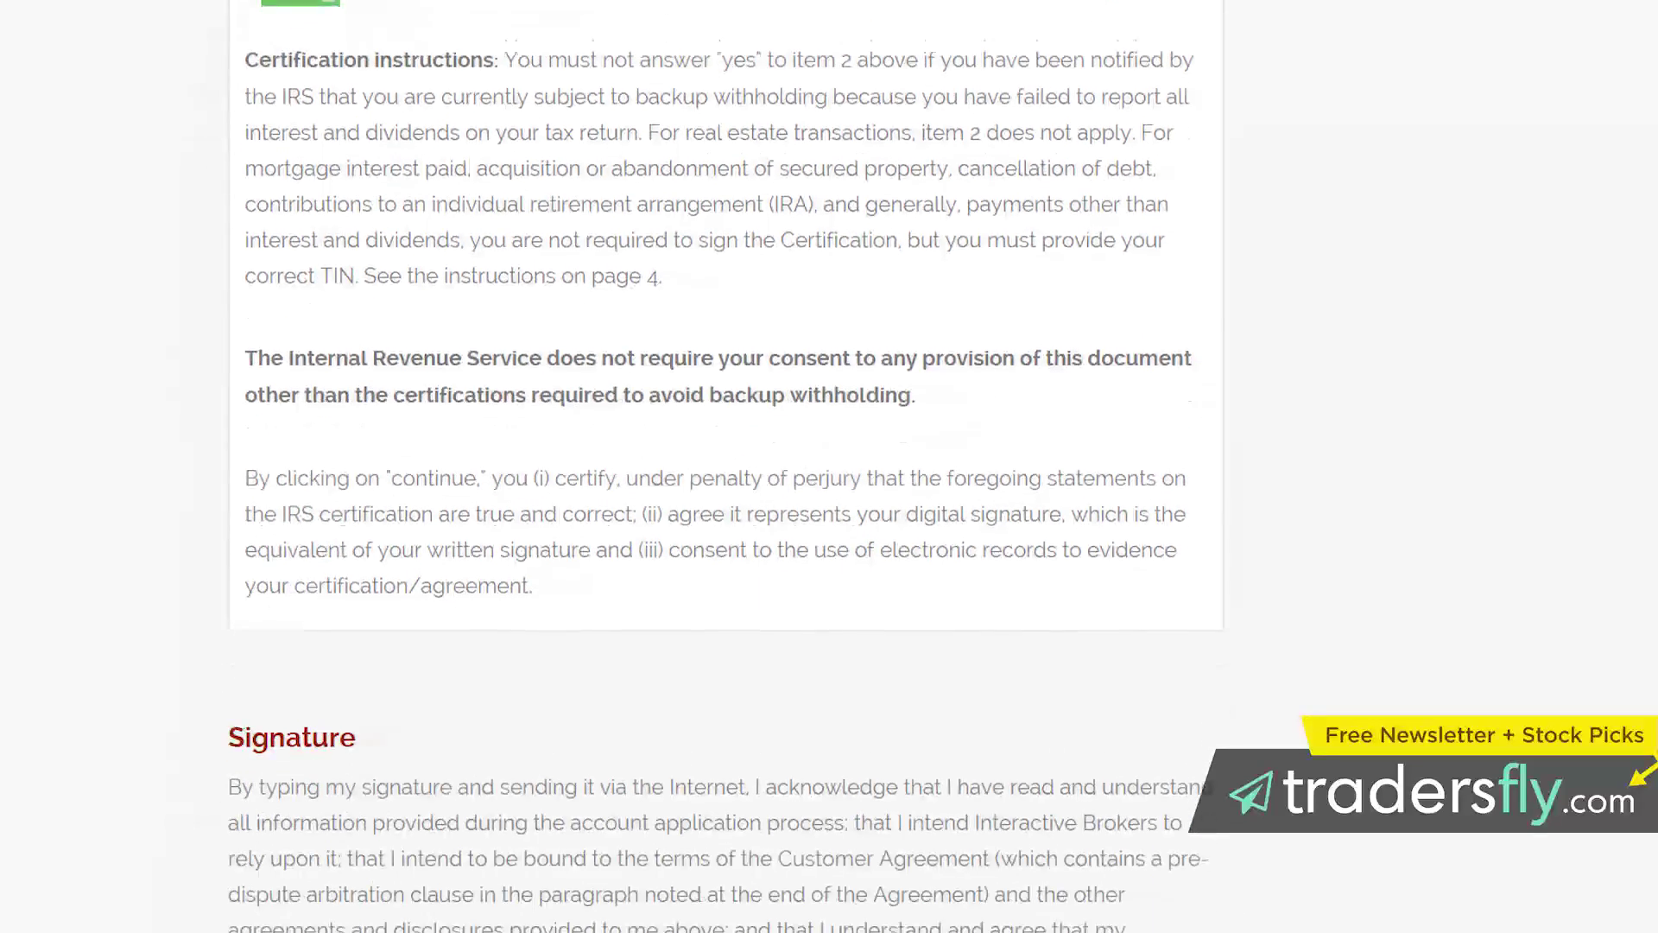
pyautogui.scroll(-5, 726, 466)
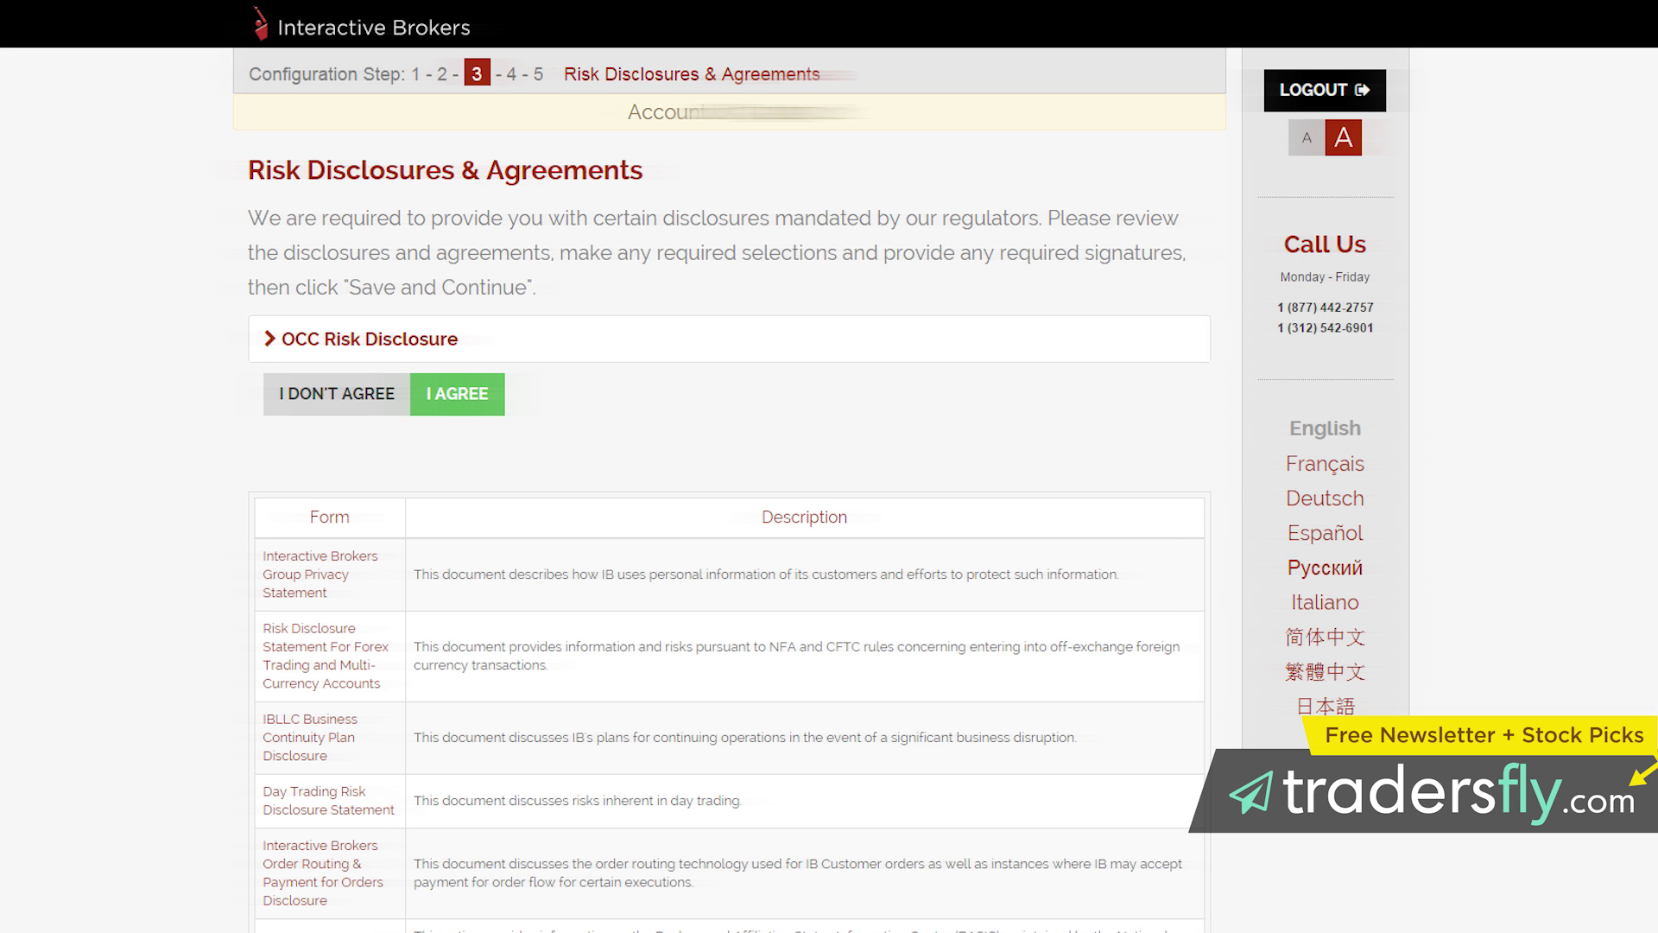
pyautogui.scroll(-4, 829, 466)
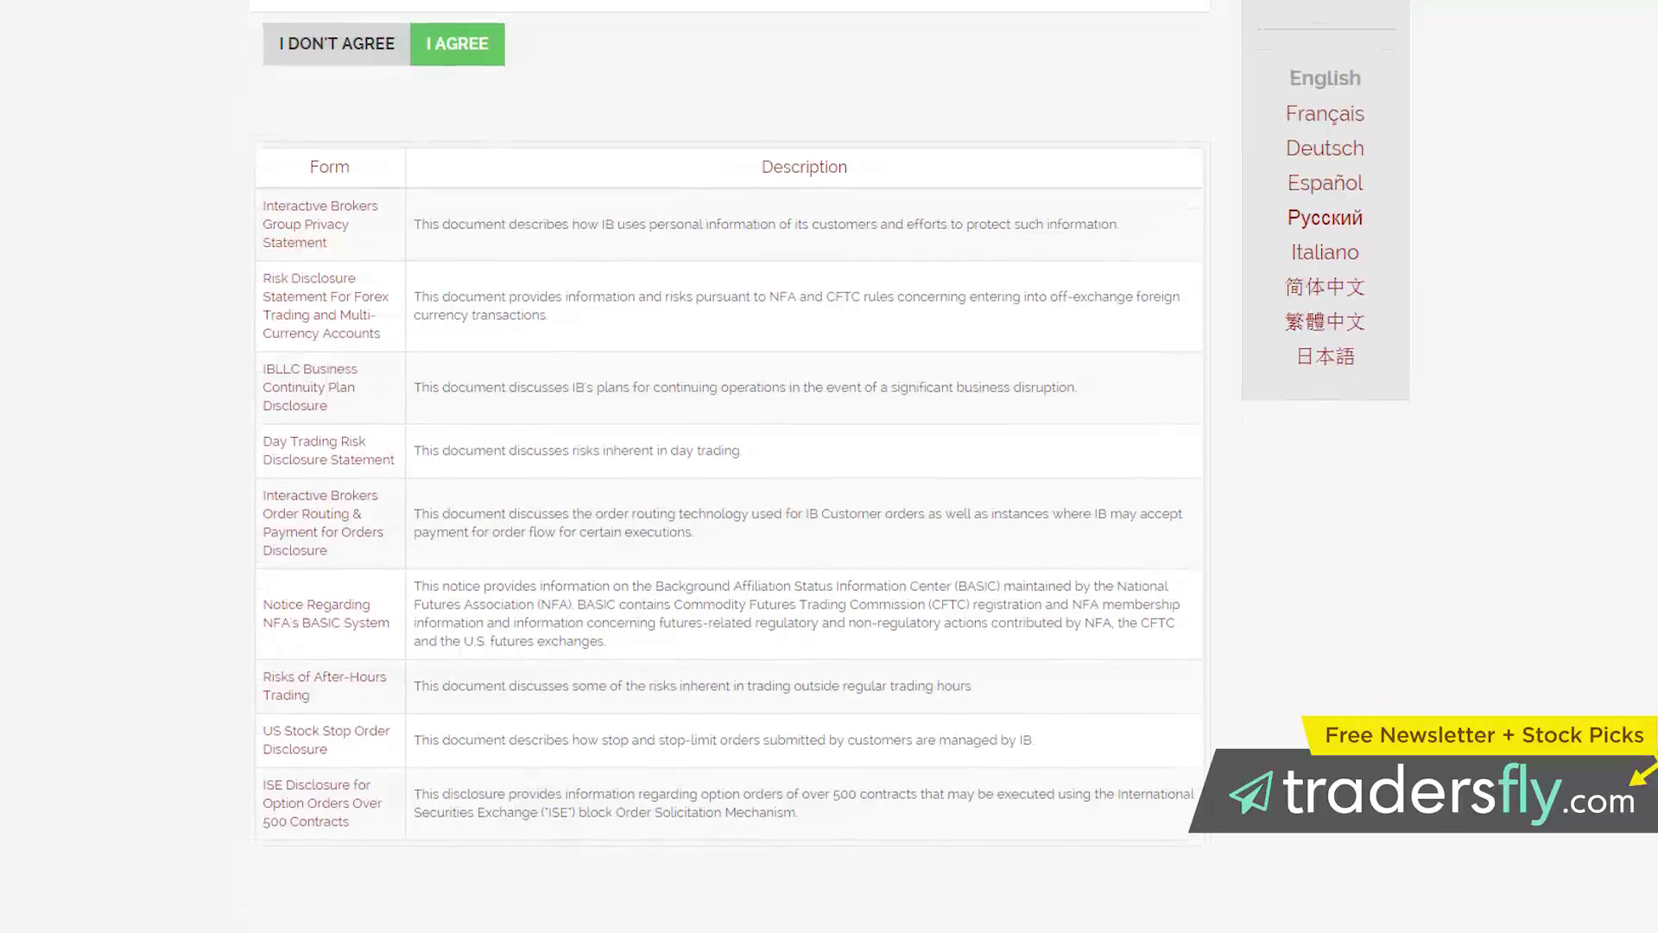
pyautogui.scroll(-1, 829, 467)
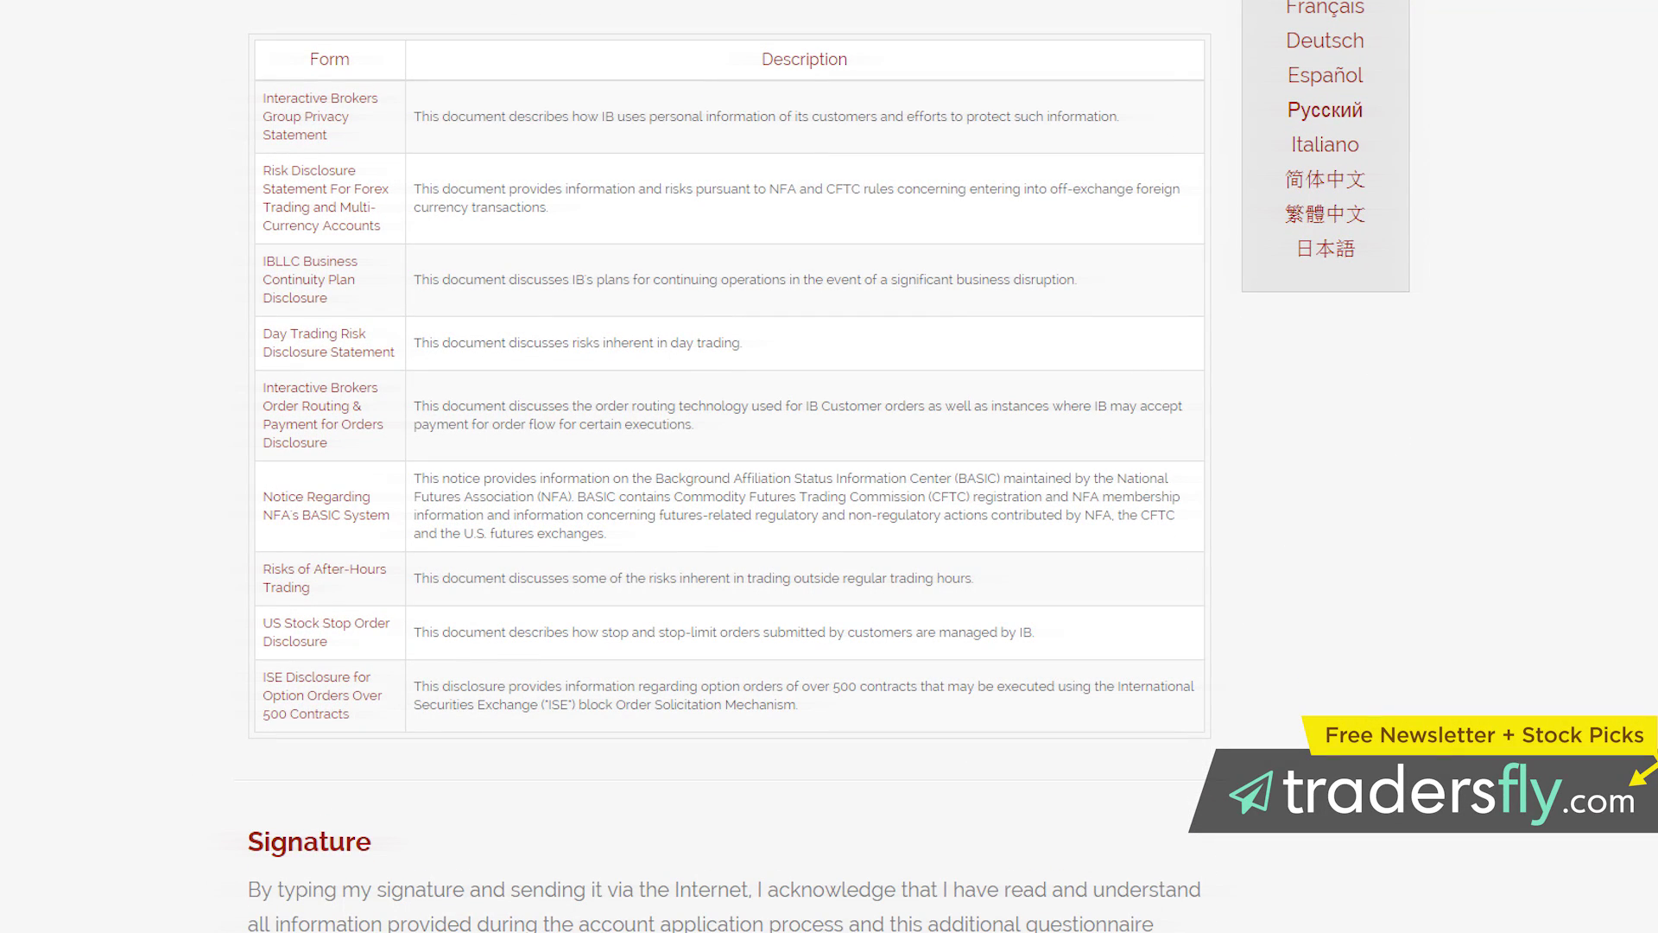